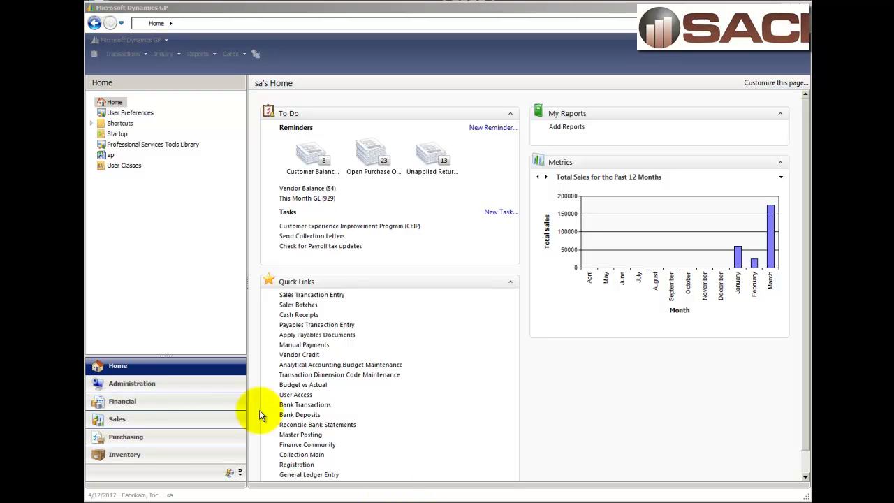
# - Open the Purchasing Excel Reports, compare the 1099 Transactions and TWO PayablesTransactions entries, then open SmartList
pyautogui.click(129, 438)
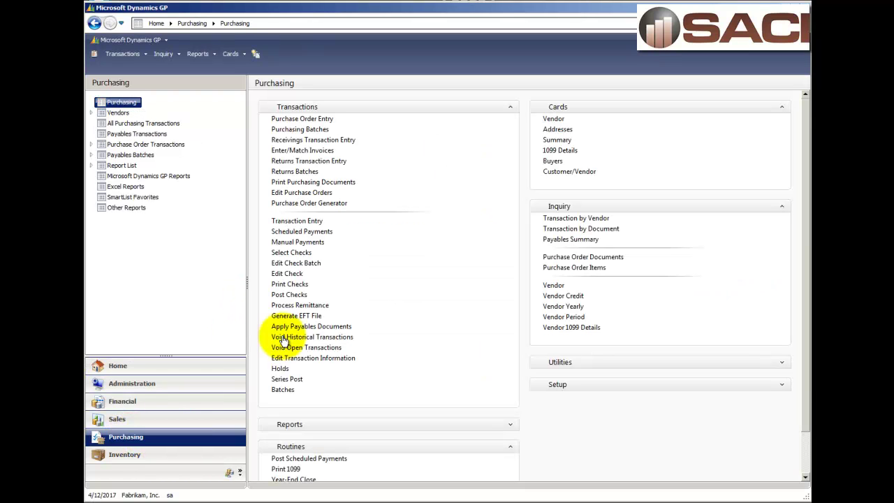
pyautogui.click(117, 187)
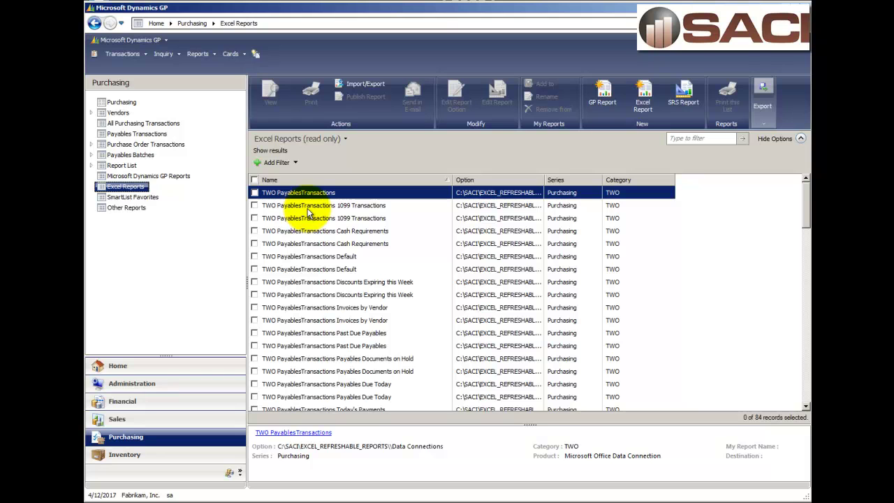
pyautogui.click(308, 207)
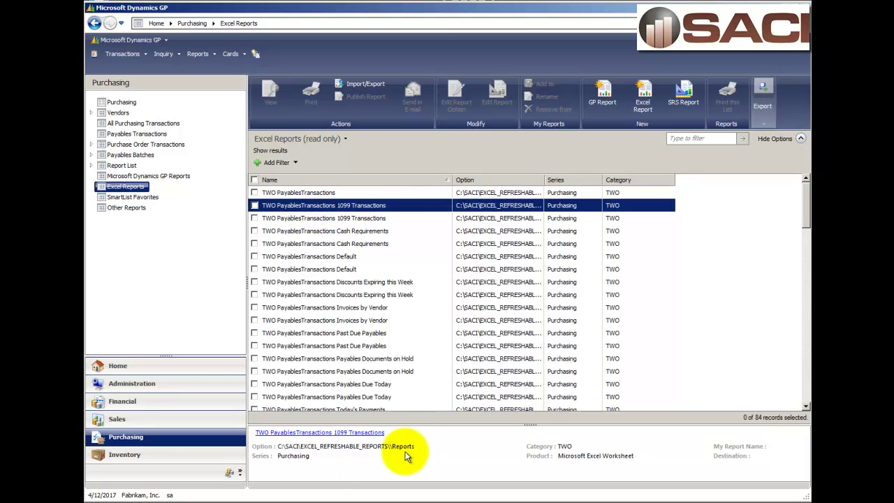
pyautogui.click(359, 219)
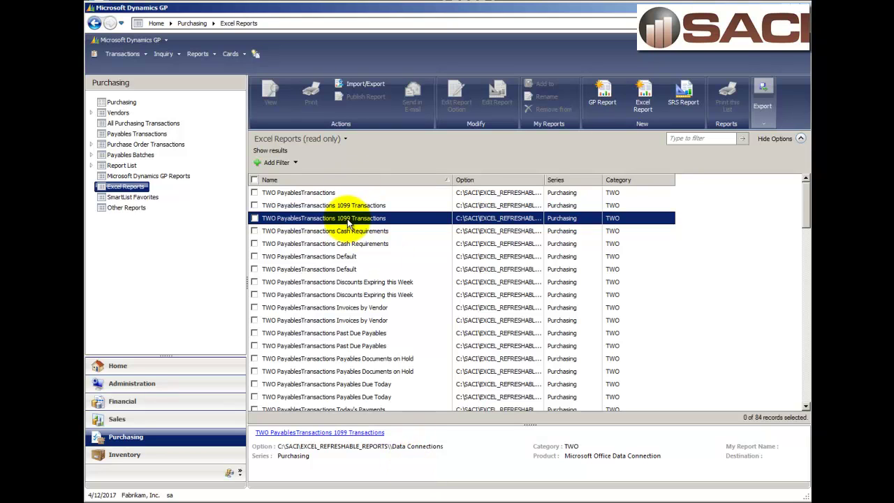
pyautogui.click(292, 193)
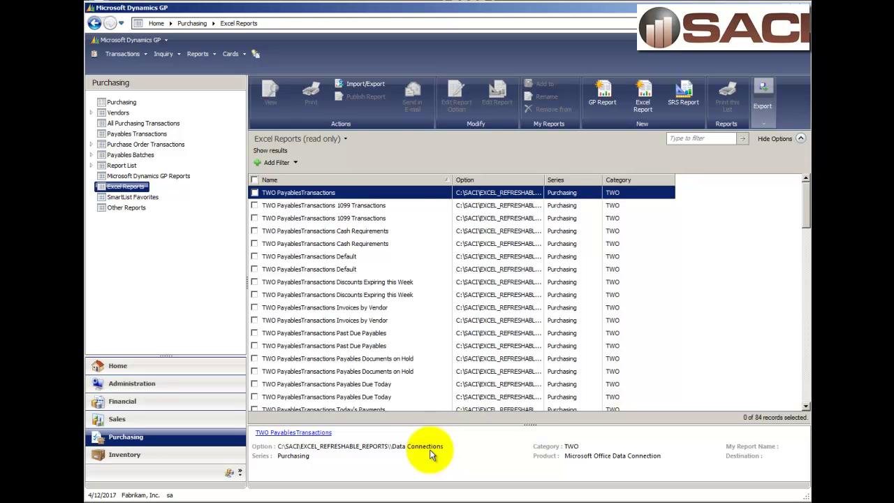
pyautogui.click(256, 54)
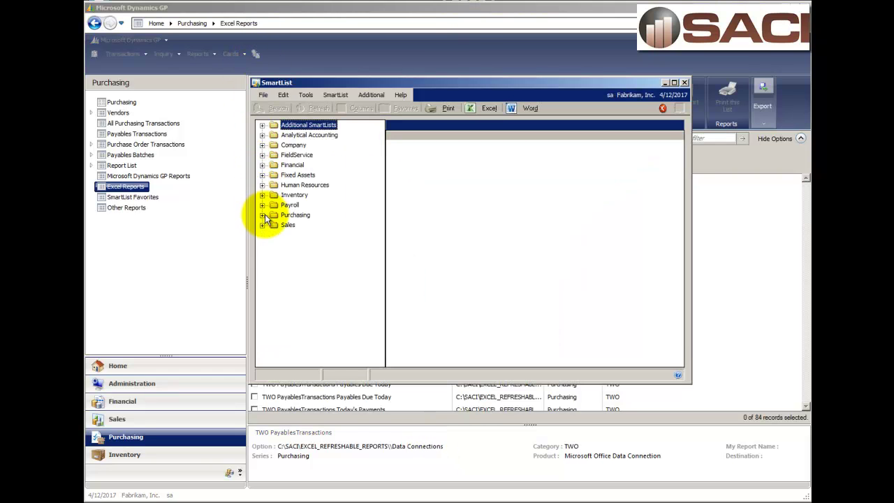
# - Load all records in SmartList's Purchasing > Purchase Line Items list
pyautogui.click(262, 215)
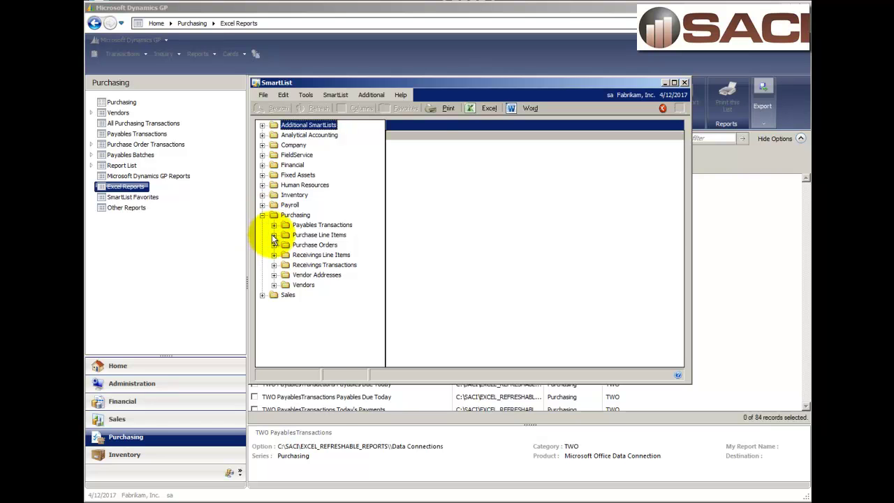
pyautogui.click(274, 235)
pyautogui.click(306, 245)
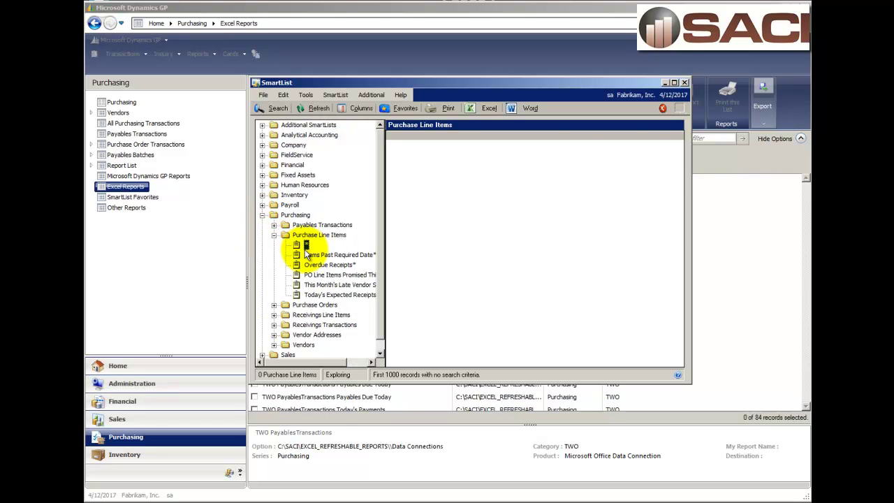
# - Browse the columns available to add without changing anything, then close SmartList
pyautogui.click(352, 109)
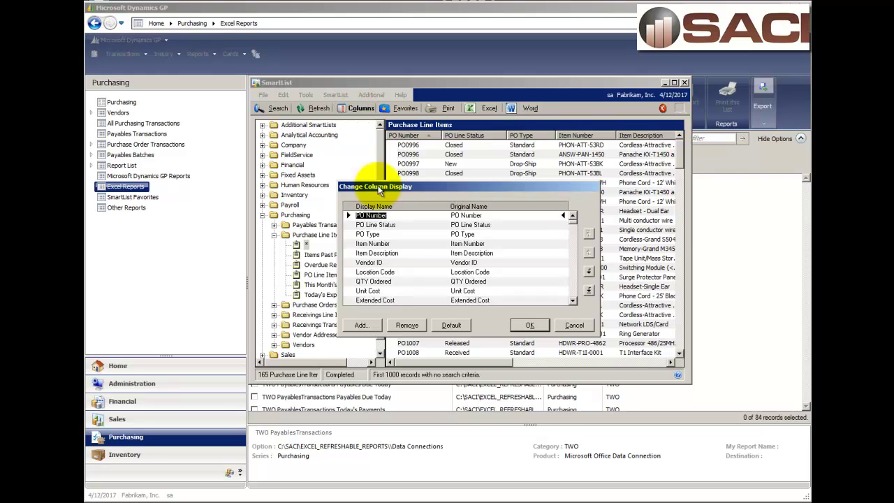
pyautogui.click(361, 325)
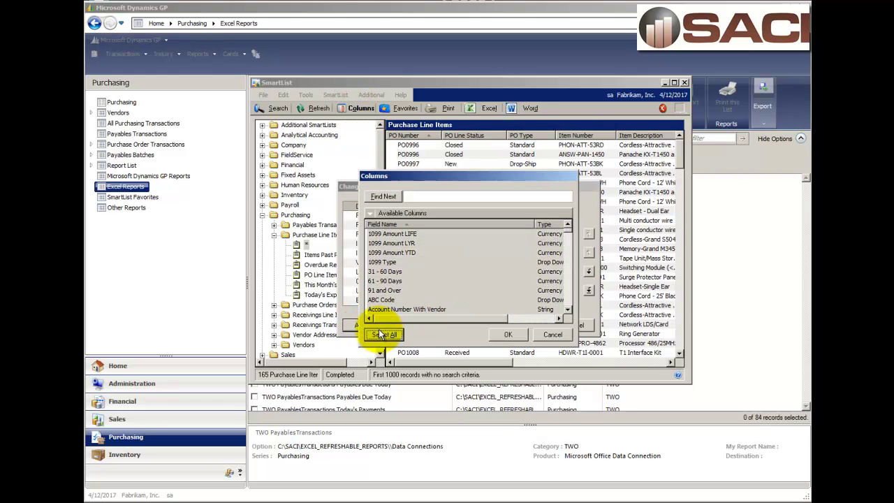
pyautogui.click(552, 334)
pyautogui.click(574, 325)
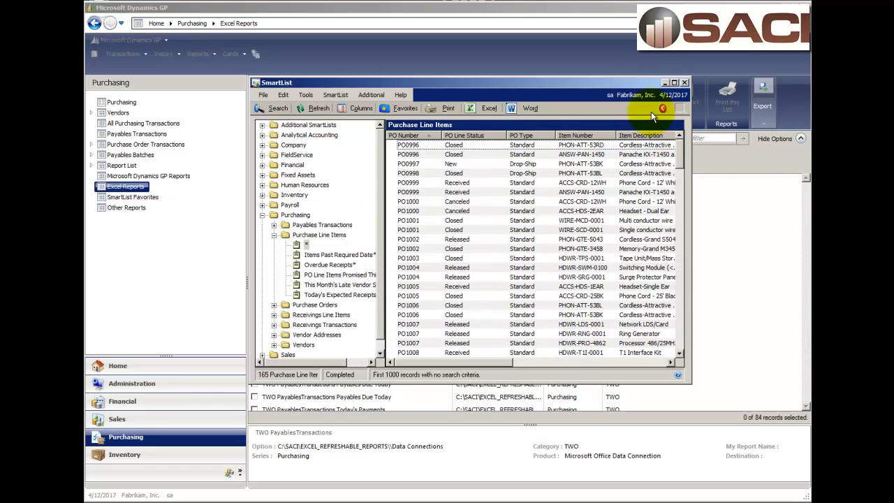
pyautogui.click(685, 82)
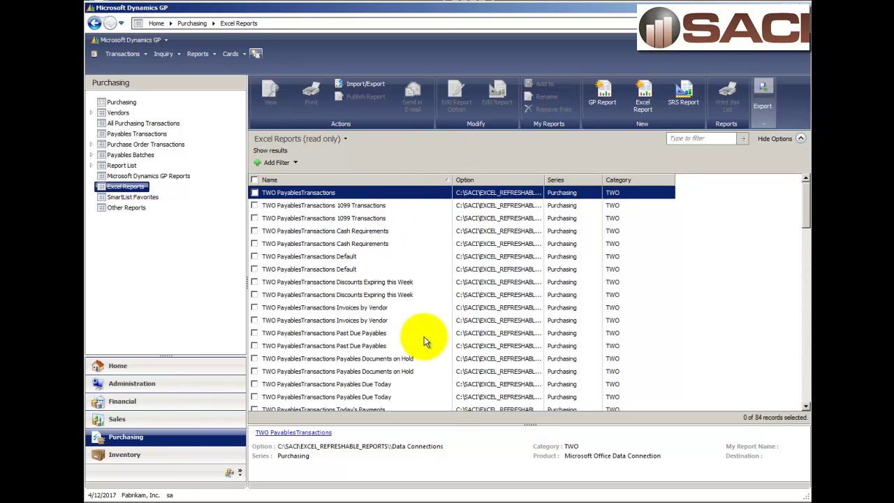
# - Select the TWO PurchaseLineItems report in the Excel Reports list
pyautogui.click(806, 398)
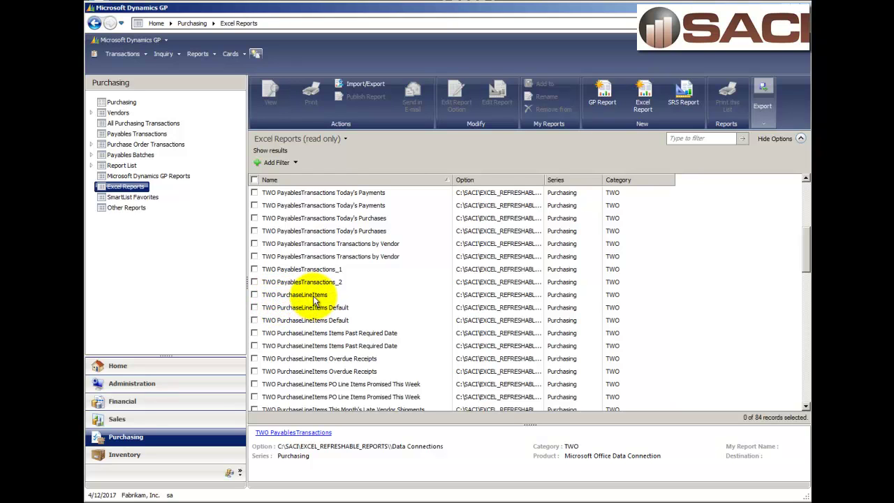
pyautogui.click(302, 292)
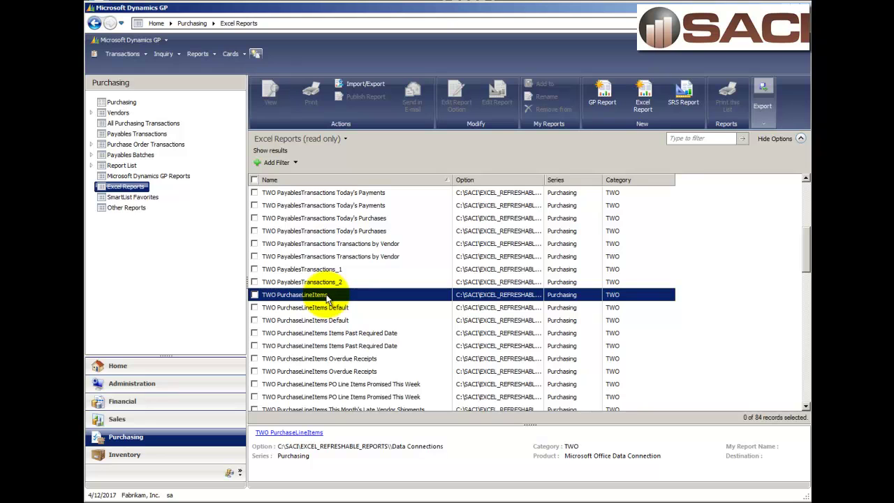
# - Open TWO PurchaseLineItems in Excel and scroll through its table columns, back to column A
pyautogui.doubleClick(326, 294)
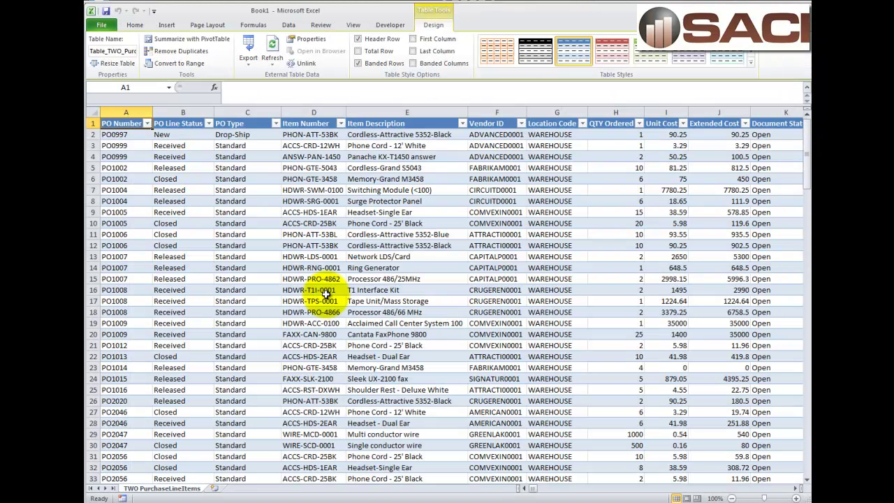
pyautogui.click(751, 491)
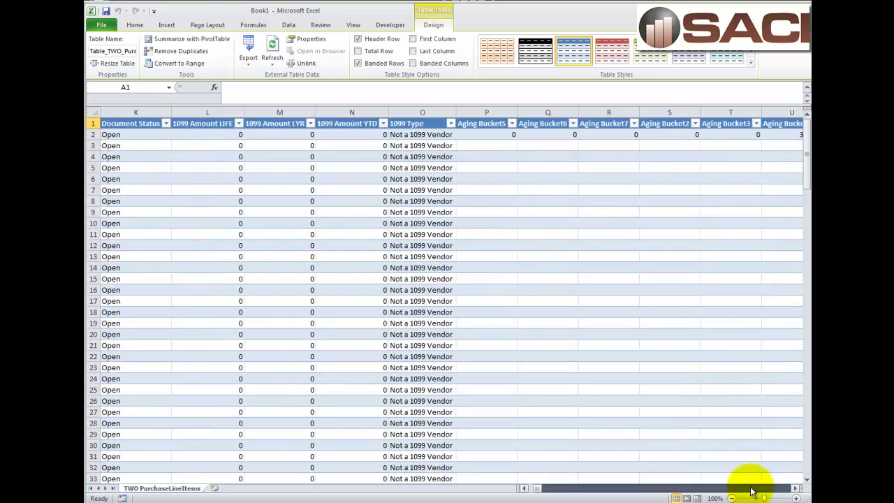
pyautogui.moveTo(751, 491); pyautogui.dragTo(733, 491)
pyautogui.moveTo(609, 488); pyautogui.dragTo(523, 487)
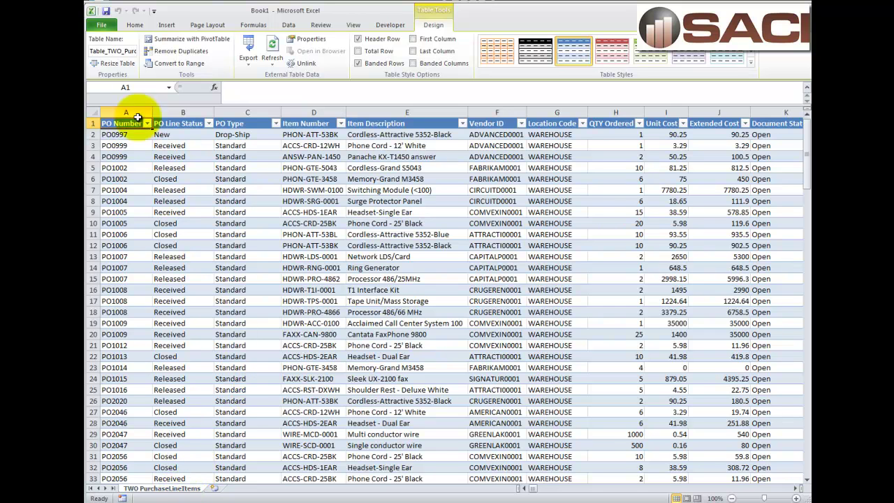
# - Insert a PivotTable from the TWO PurchaseLineItems table on a new worksheet
pyautogui.click(167, 26)
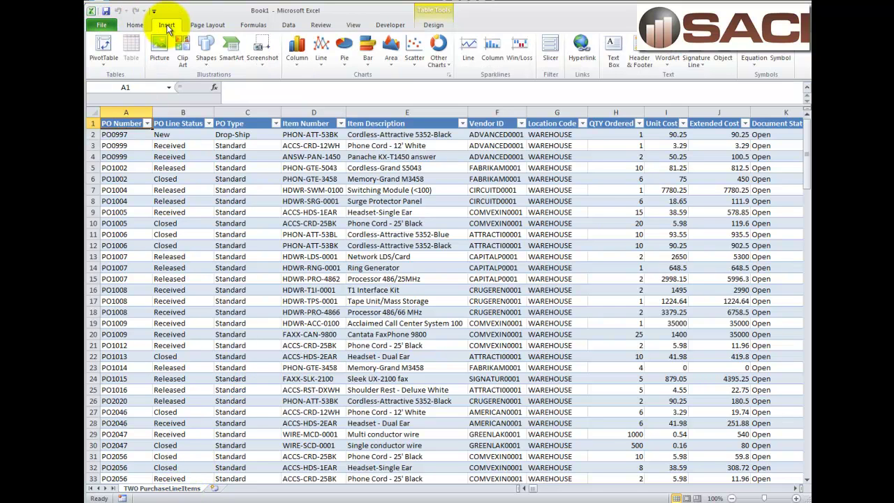
pyautogui.click(105, 59)
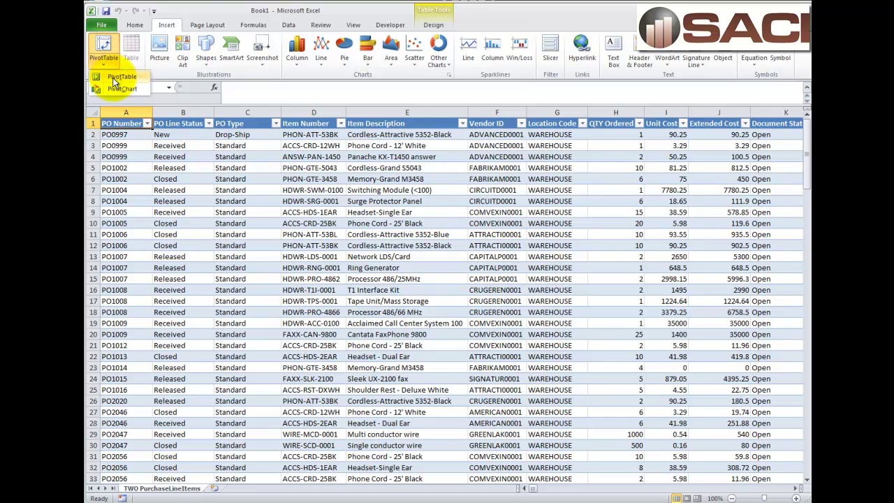
pyautogui.click(112, 77)
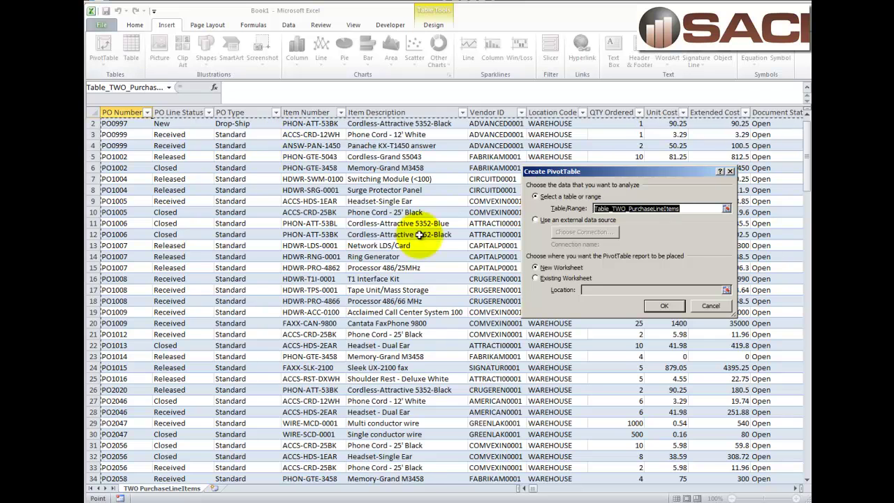
pyautogui.click(581, 278)
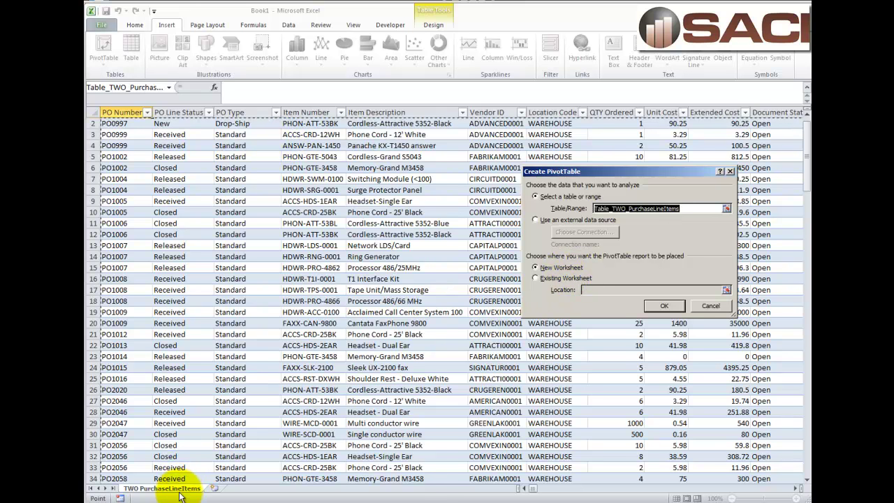
pyautogui.click(664, 308)
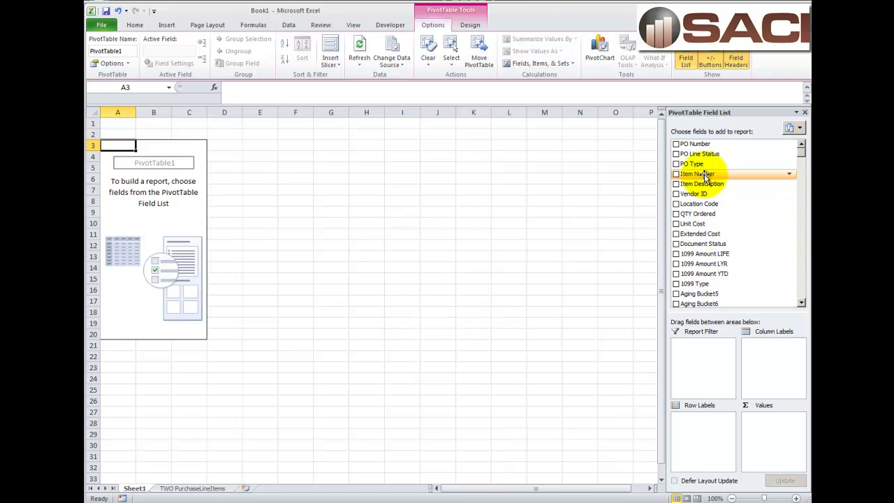
# - Put Vendor ID above PO Number as the pivot's row labels
pyautogui.moveTo(697, 144); pyautogui.dragTo(703, 445)
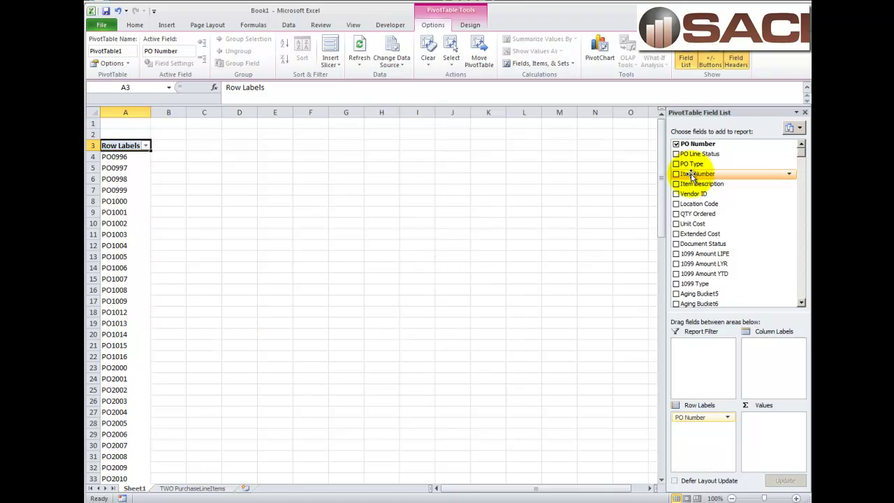
pyautogui.moveTo(696, 193); pyautogui.dragTo(715, 433)
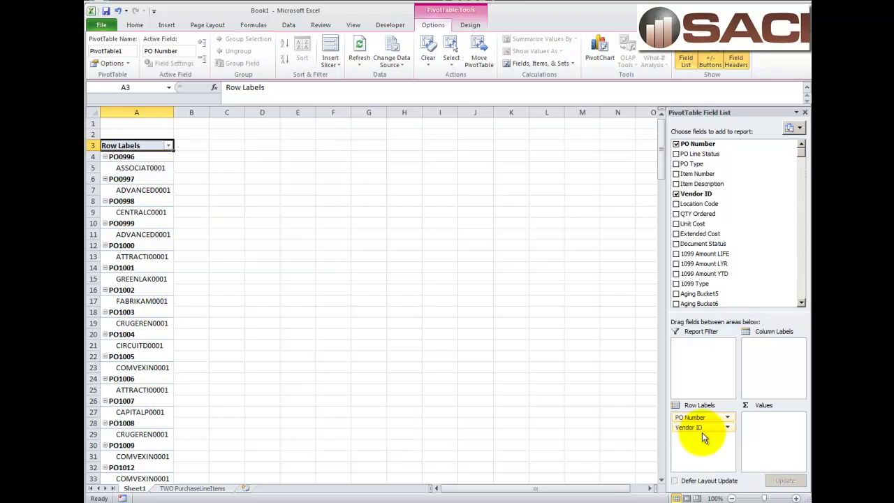
pyautogui.moveTo(702, 427)
pyautogui.mouseDown()
pyautogui.moveTo(710, 429)
pyautogui.moveTo(704, 415)
pyautogui.mouseUp()
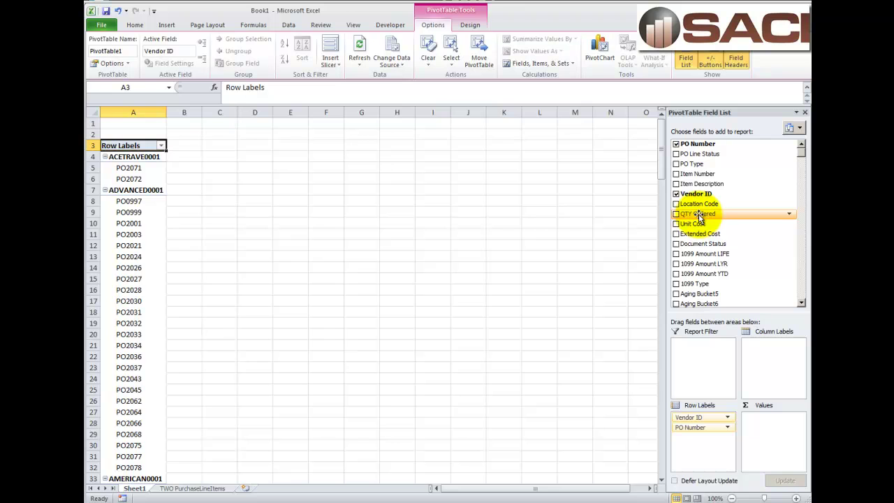
# - Sum QTY Ordered in Values and spread Item Number across the pivot columns
pyautogui.moveTo(699, 219); pyautogui.dragTo(780, 433)
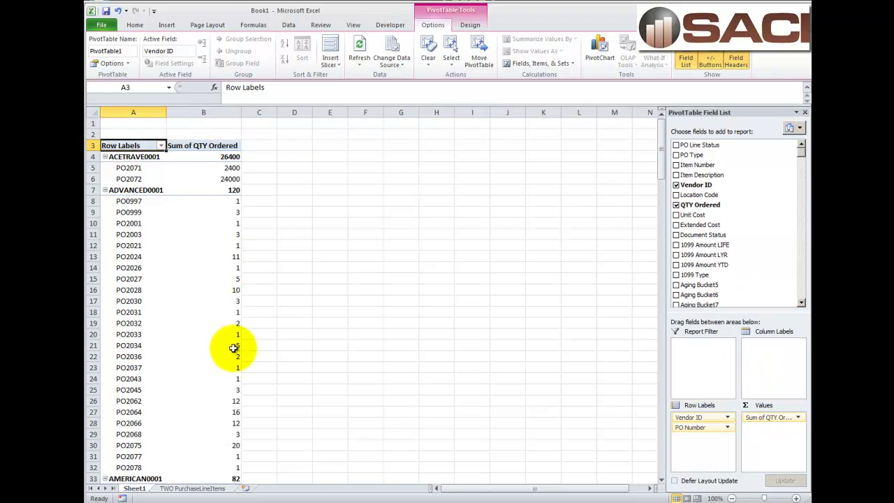
pyautogui.moveTo(233, 380)
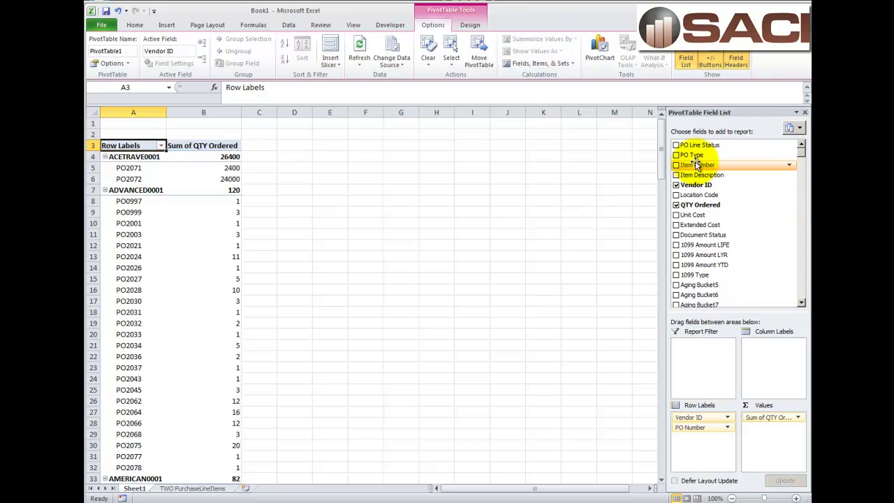
pyautogui.moveTo(696, 168); pyautogui.dragTo(761, 345)
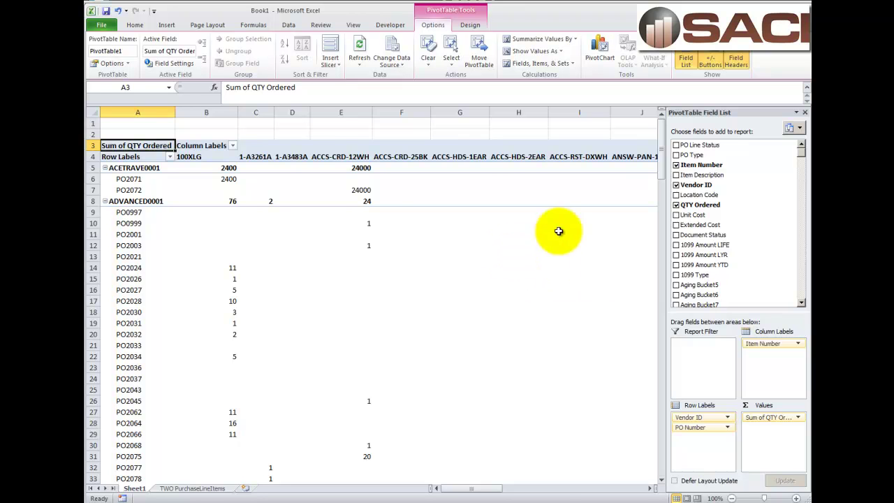
pyautogui.moveTo(472, 489)
pyautogui.mouseDown()
pyautogui.moveTo(625, 489)
pyautogui.moveTo(463, 489)
pyautogui.mouseUp()
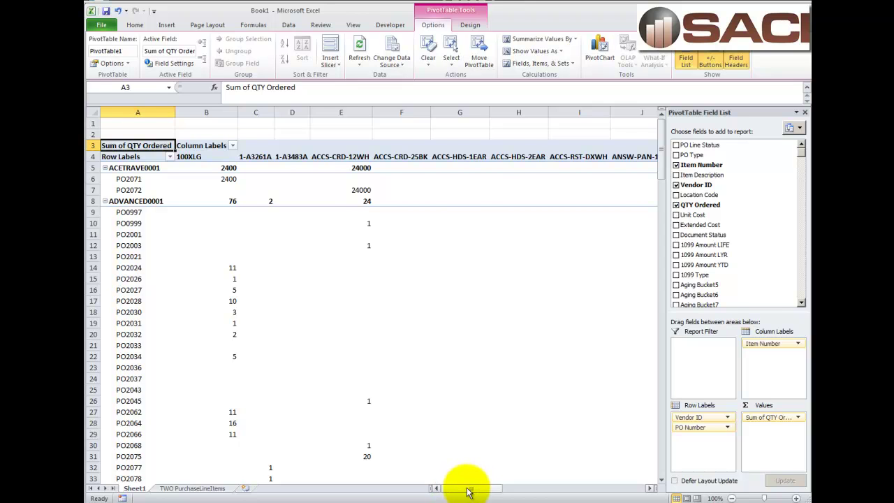
# - Remove Item Number from Column Labels and put Item Class Code there instead
pyautogui.click(798, 345)
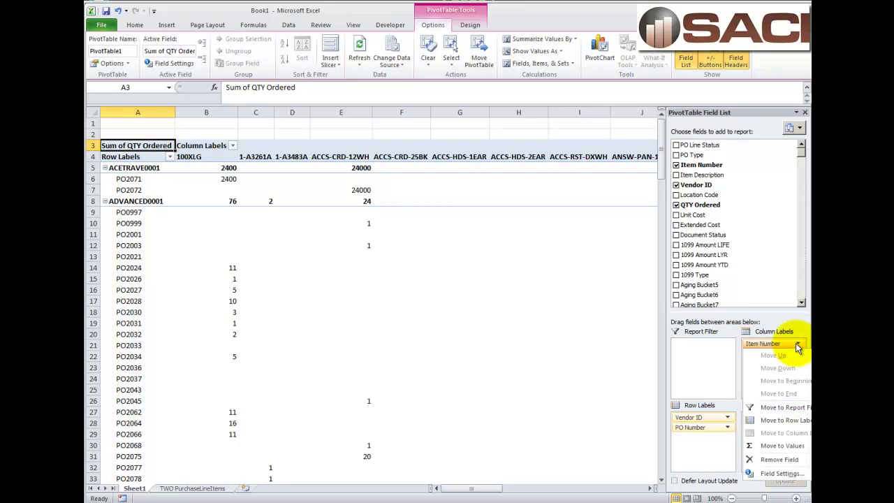
pyautogui.click(779, 459)
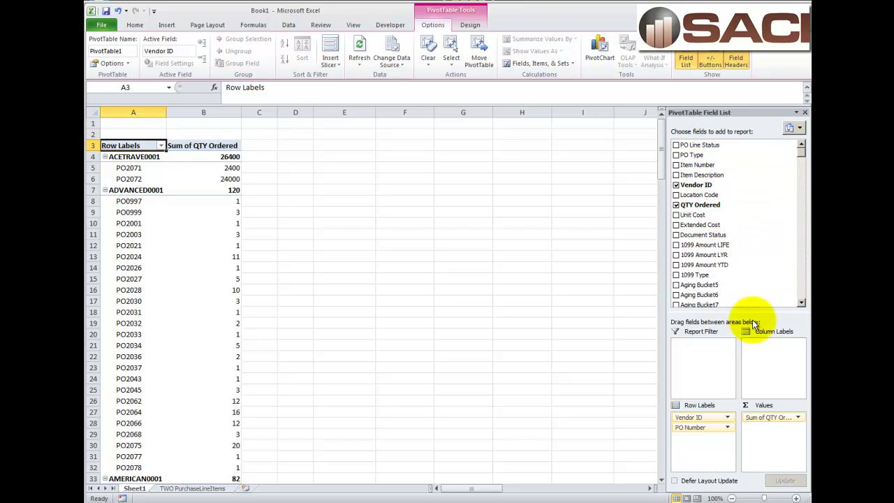
pyautogui.click(802, 299)
pyautogui.scroll(-15, 801, 299)
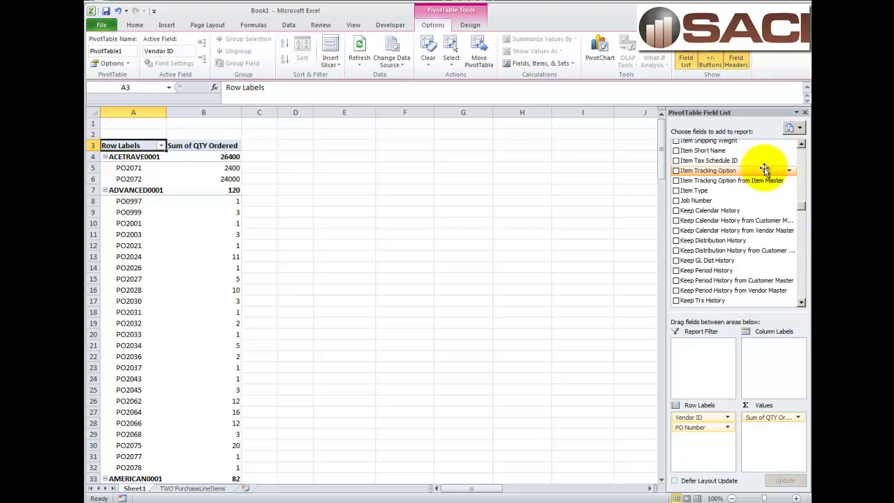
pyautogui.click(802, 160)
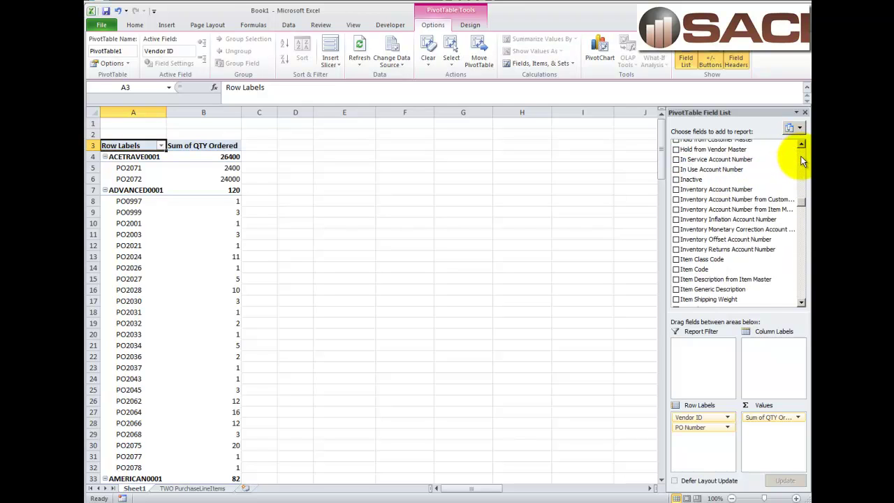
pyautogui.moveTo(740, 259); pyautogui.dragTo(768, 360)
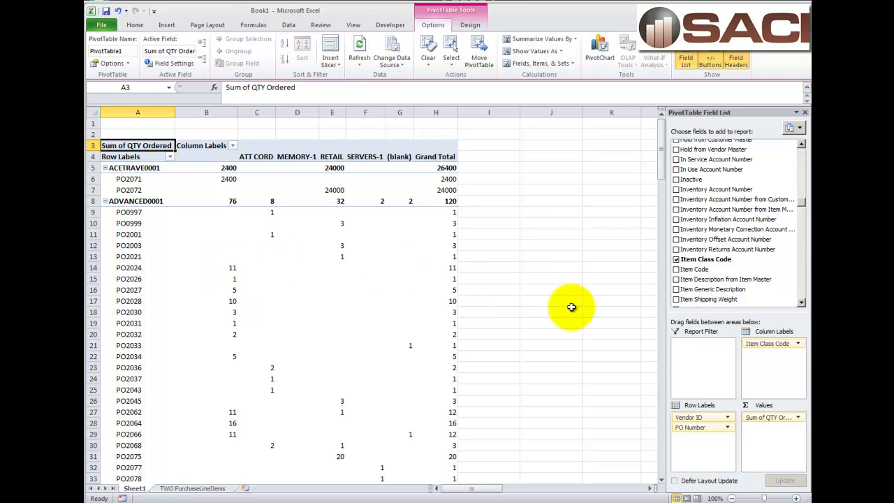
pyautogui.moveTo(801, 200); pyautogui.dragTo(806, 155)
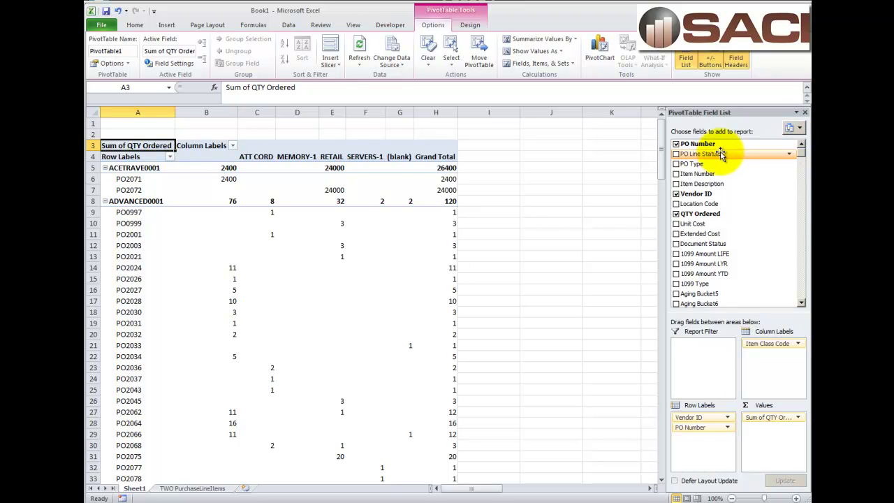
# - Place PO Line Status in the pivot's Report Filter, leaving it at (All)
pyautogui.moveTo(721, 156); pyautogui.dragTo(699, 343)
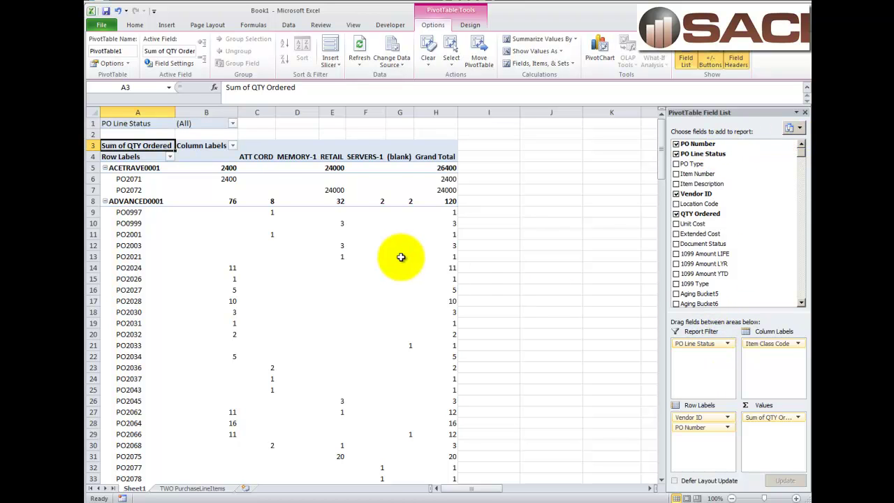
pyautogui.moveTo(401, 257)
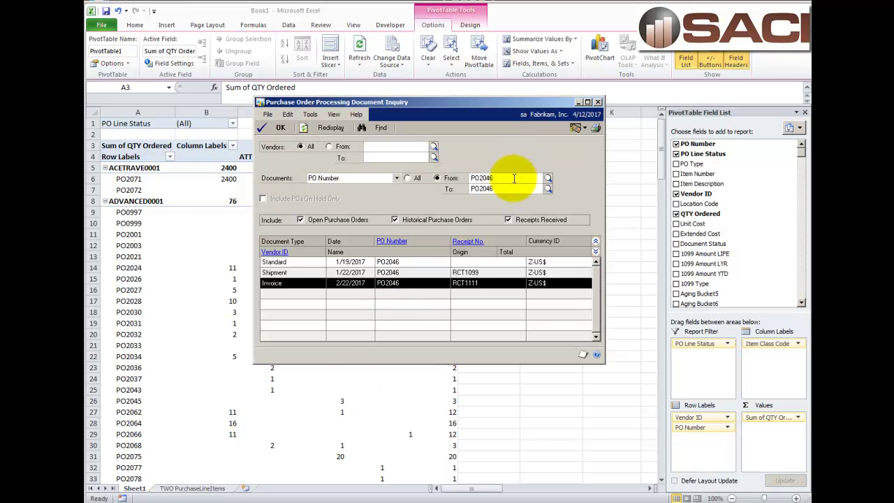
# - Inspect PO2046's line details, including ACCS-HDS-2EAR, then close and minimize the GP inquiry windows
pyautogui.click(327, 263)
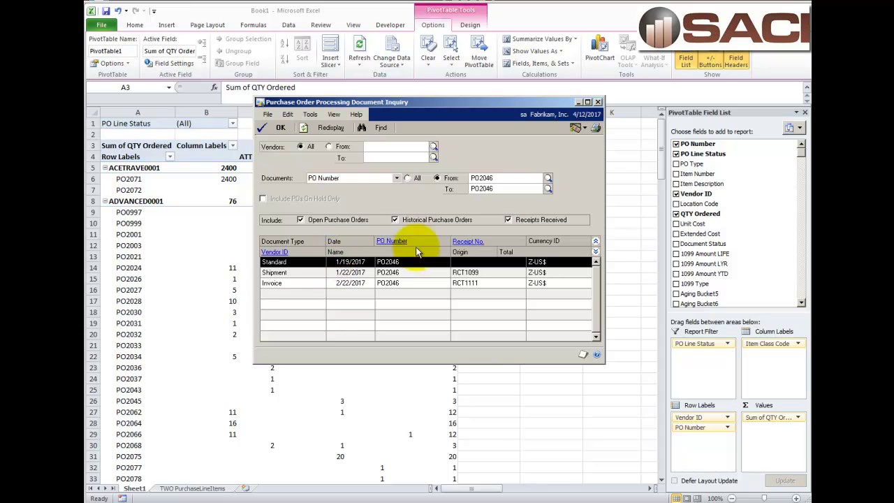
pyautogui.click(419, 242)
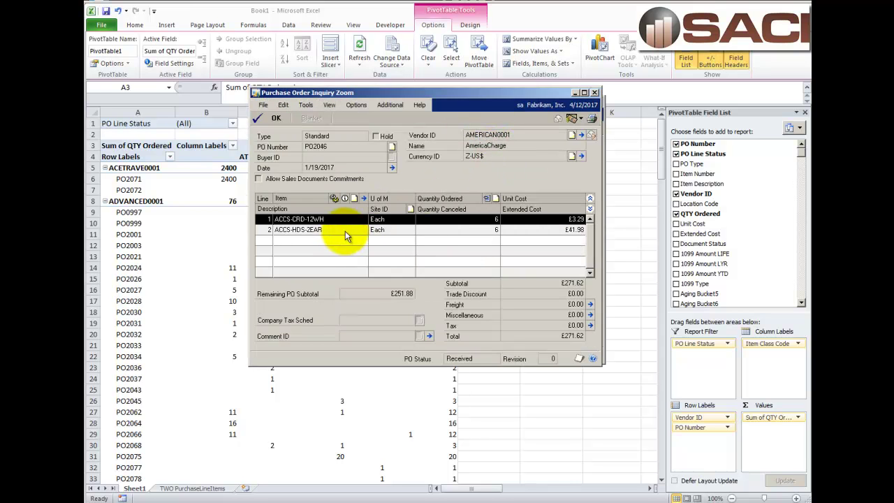
pyautogui.click(590, 209)
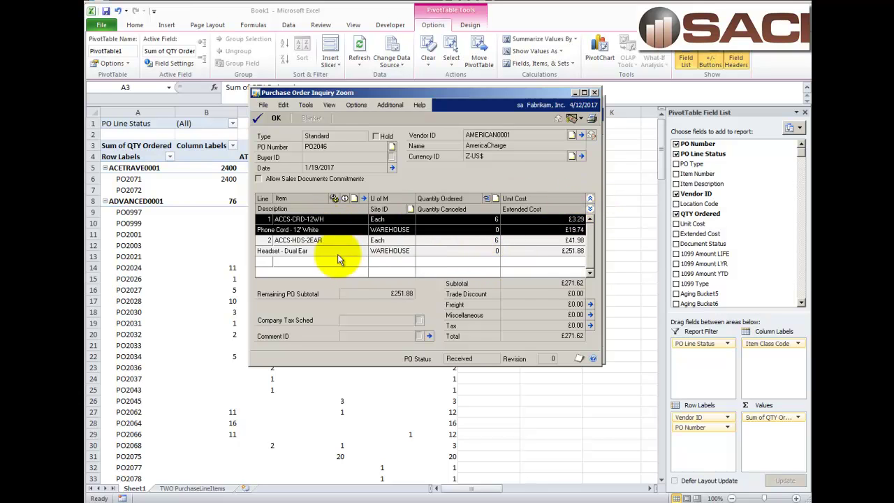
pyautogui.click(322, 248)
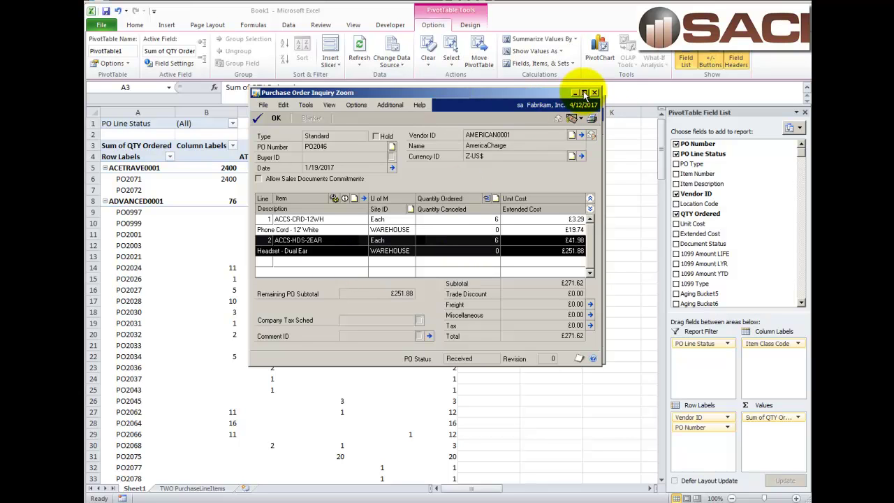
pyautogui.click(272, 118)
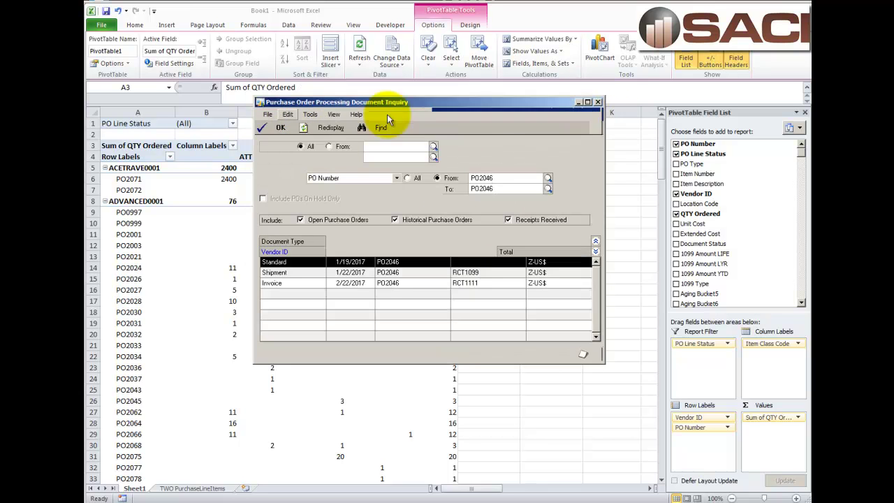
pyautogui.click(578, 102)
# - Collapse ACETRAVE0001 and ADVANCED0001, then select AMERICAN0001's PO2046 row totalling 12
pyautogui.click(105, 168)
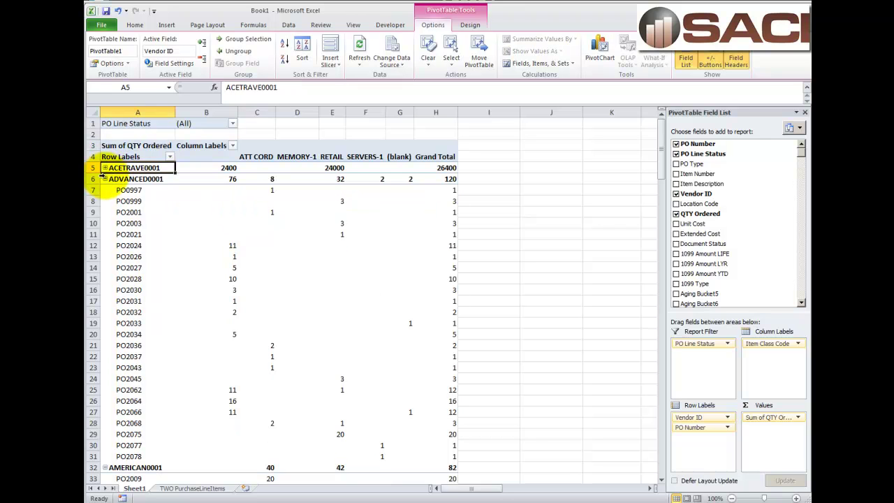
pyautogui.click(105, 179)
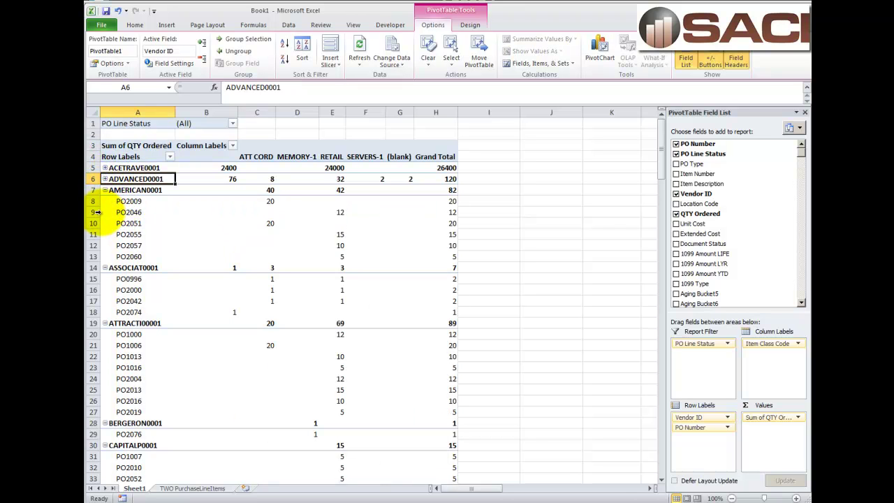
pyautogui.click(95, 213)
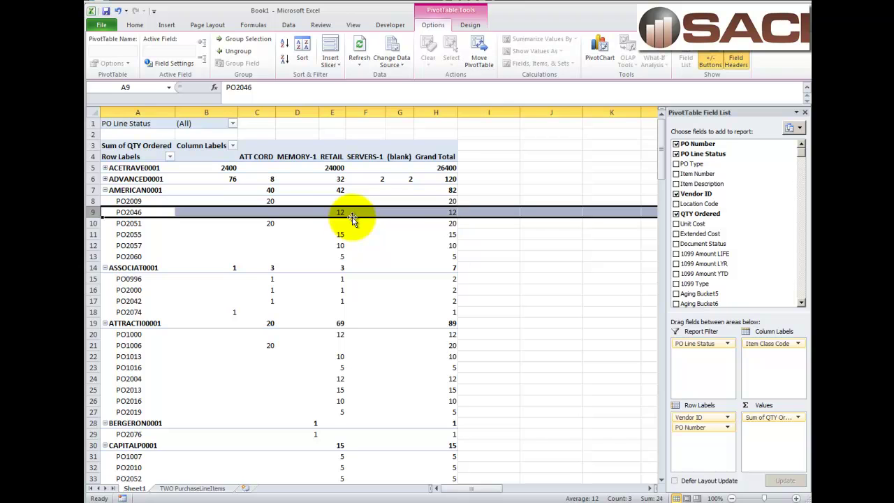
pyautogui.moveTo(342, 213)
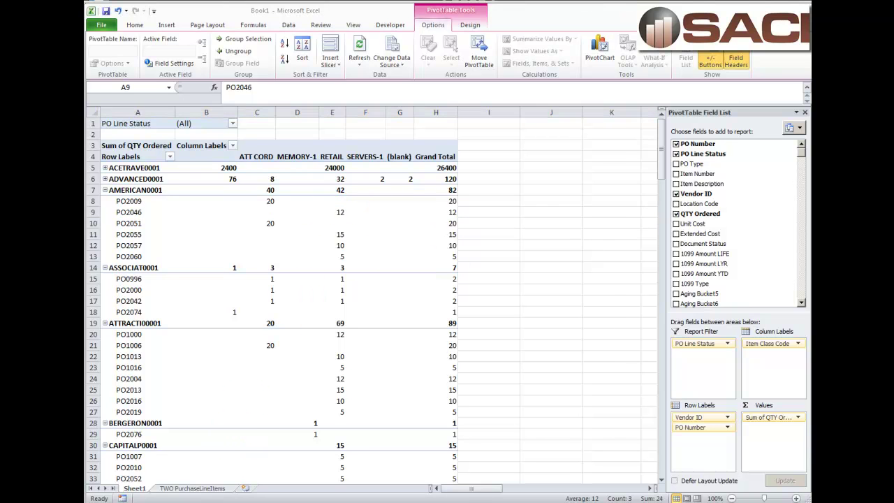
pyautogui.click(384, 275)
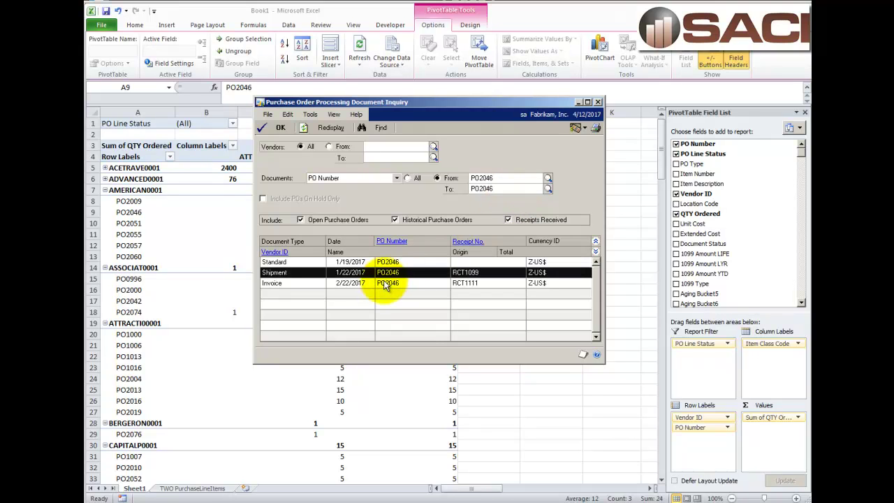
pyautogui.click(478, 241)
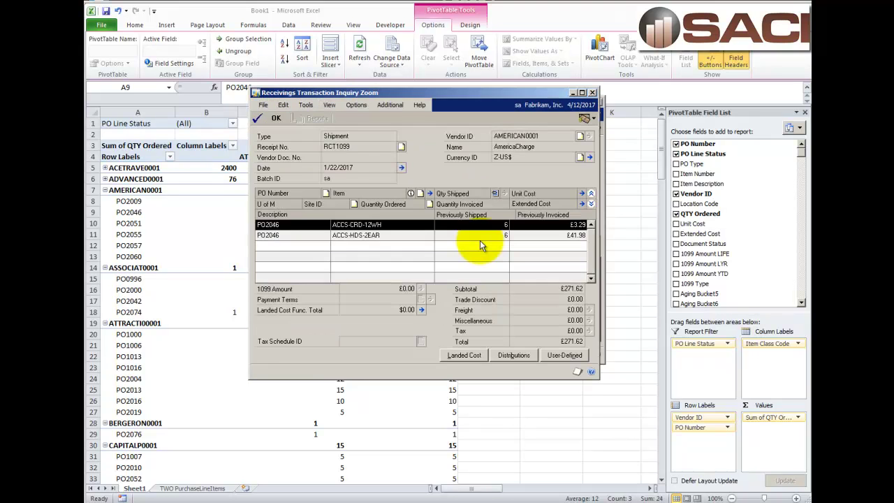
pyautogui.click(591, 203)
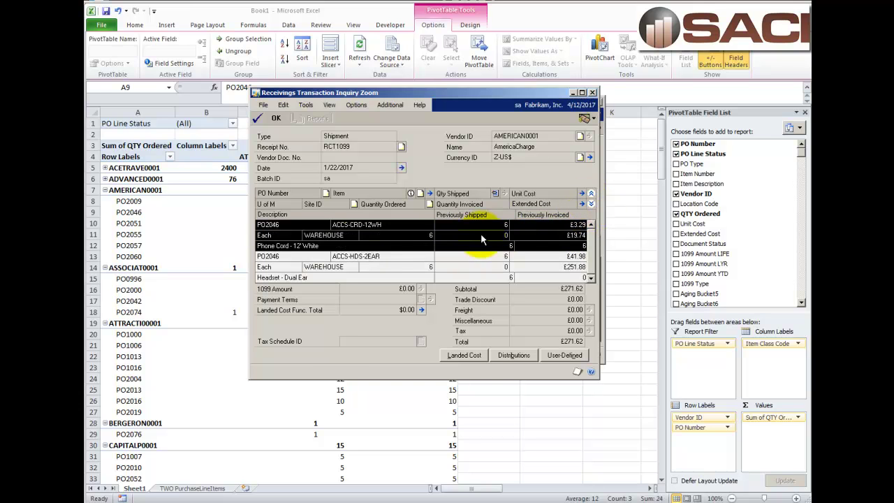
pyautogui.click(412, 276)
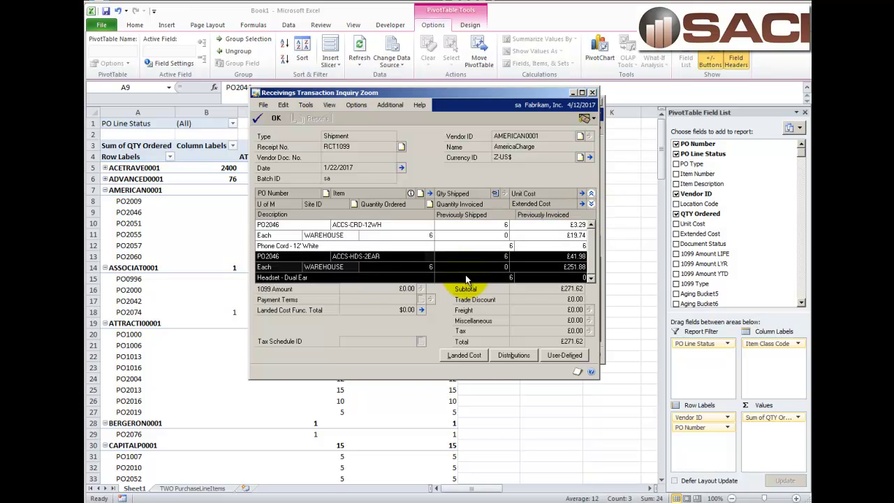
pyautogui.click(271, 123)
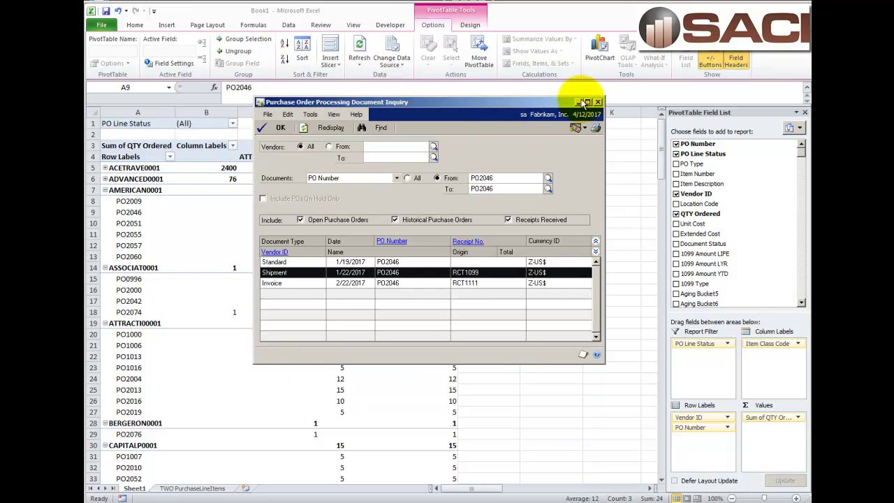
pyautogui.click(581, 101)
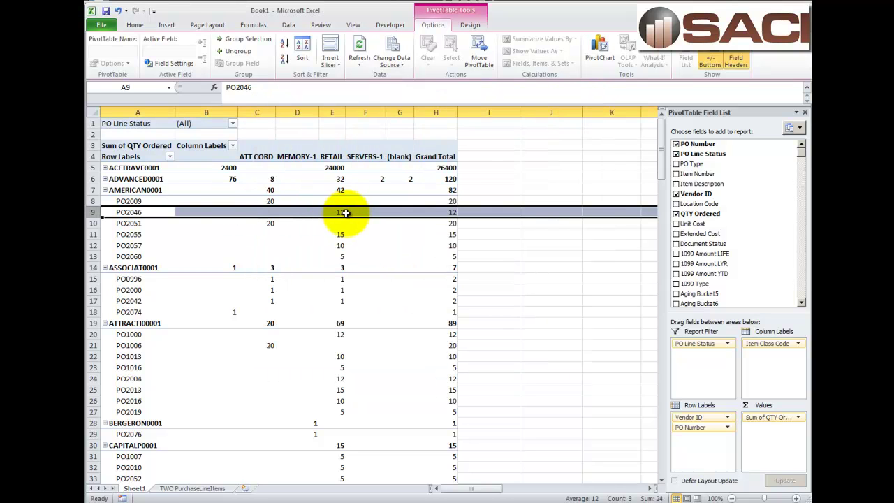
pyautogui.moveTo(345, 212)
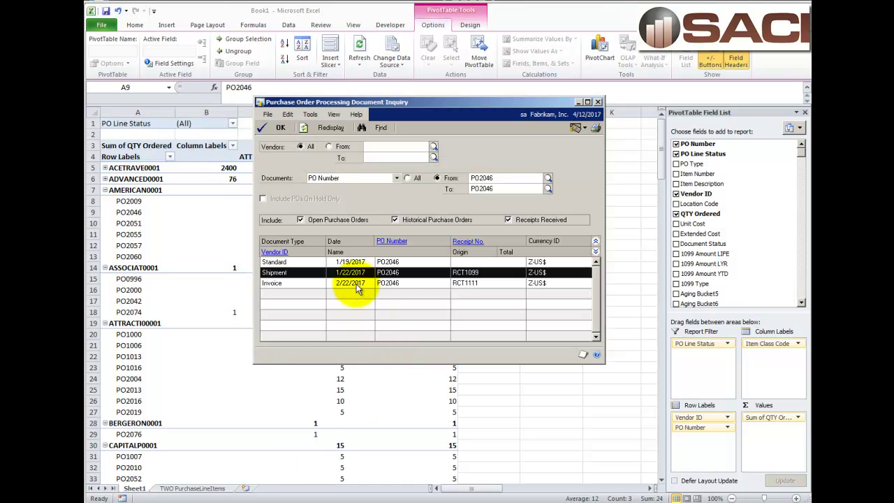
pyautogui.click(353, 283)
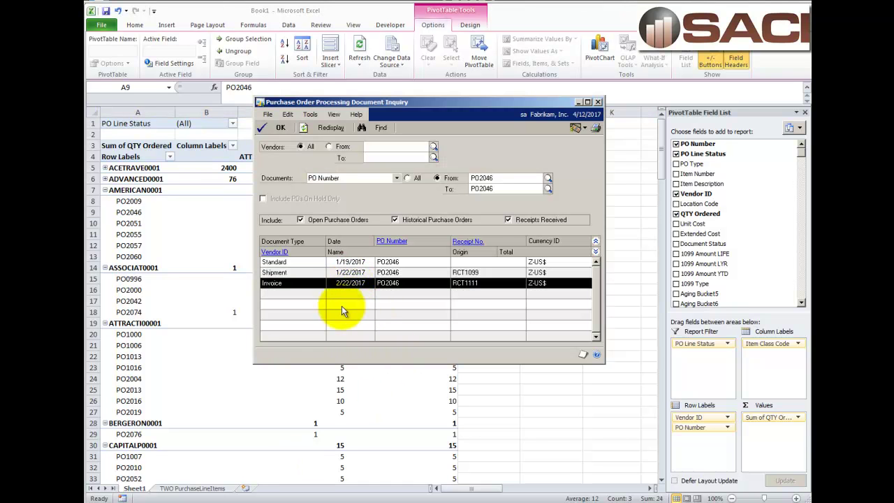
pyautogui.click(479, 242)
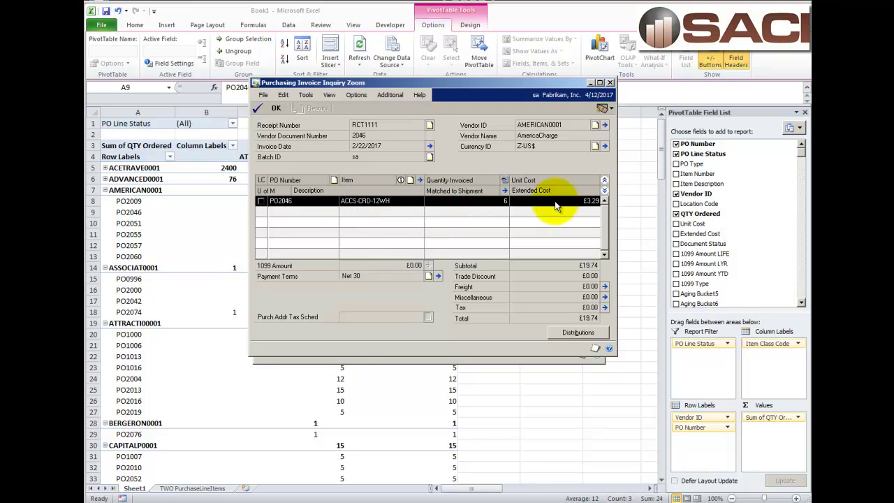
pyautogui.click(605, 191)
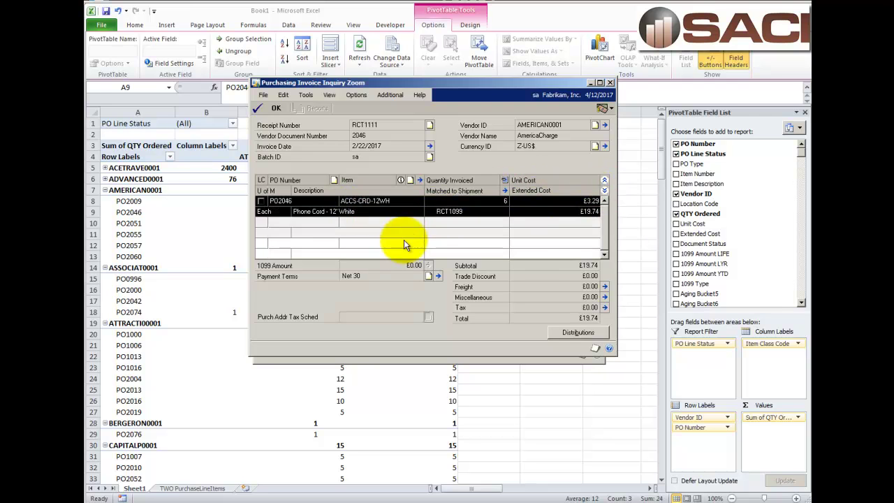
pyautogui.click(278, 114)
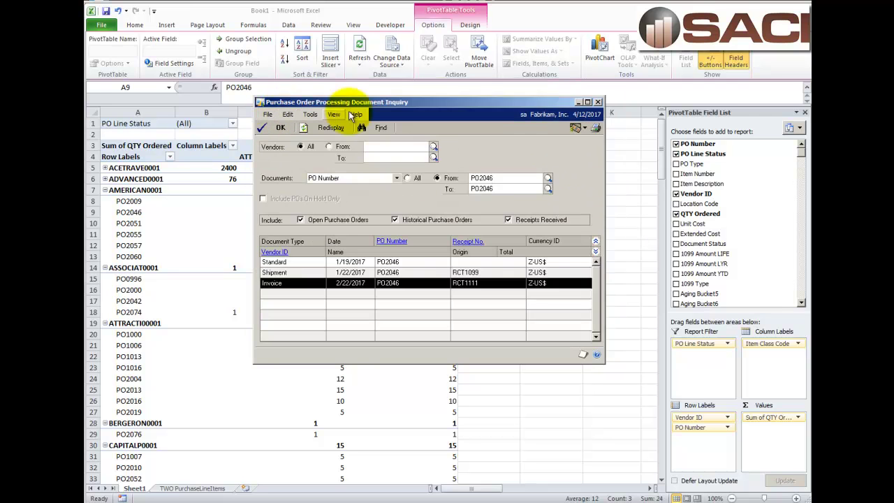
pyautogui.click(592, 103)
pyautogui.moveTo(342, 209)
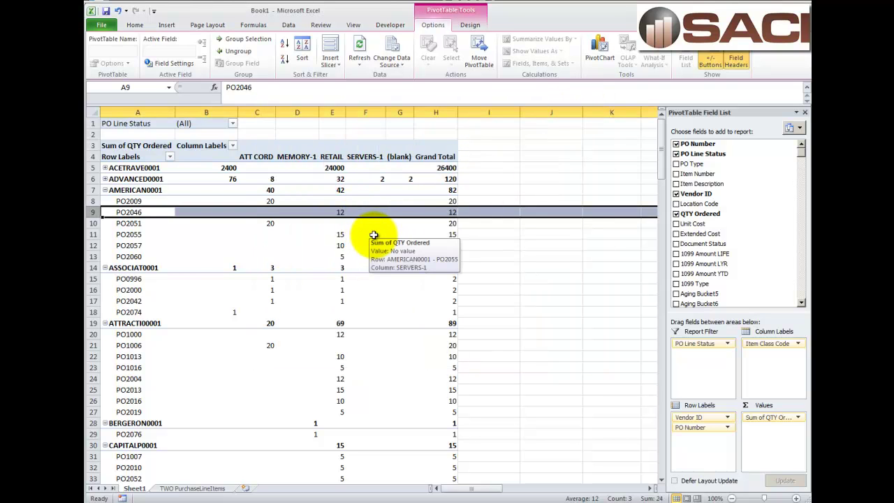
# - Exclude Canceled and Closed from the PO Line Status filter, cutting PO2046 to 6 RETAIL units
pyautogui.click(232, 124)
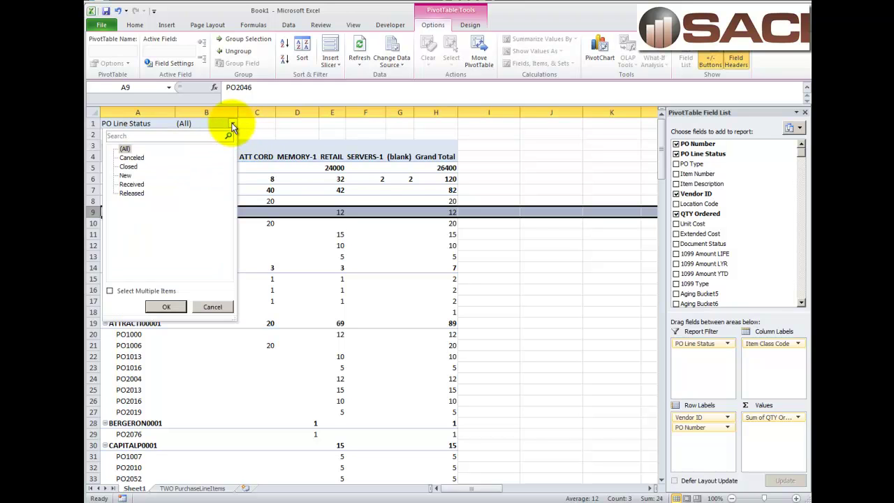
pyautogui.click(110, 291)
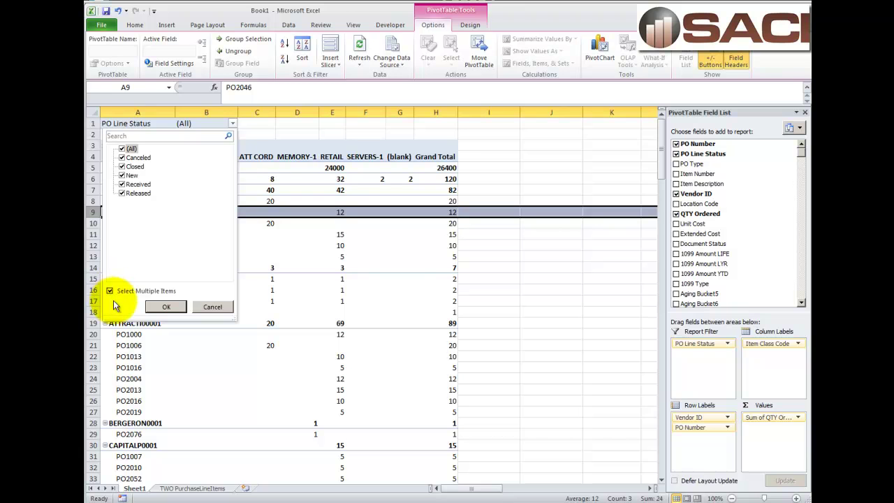
pyautogui.click(123, 158)
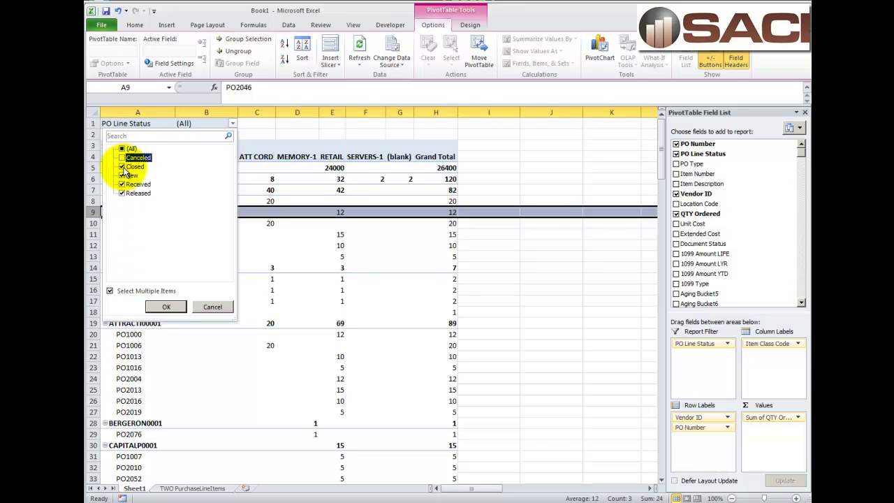
pyautogui.click(166, 307)
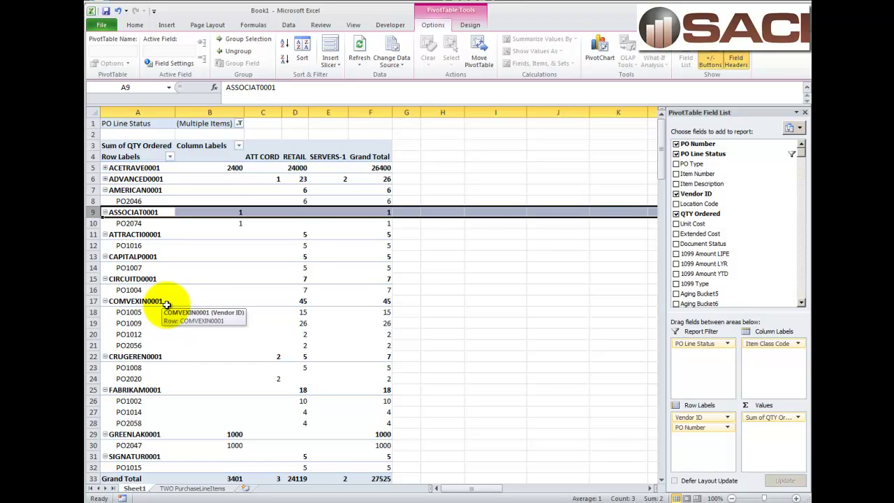
pyautogui.click(98, 201)
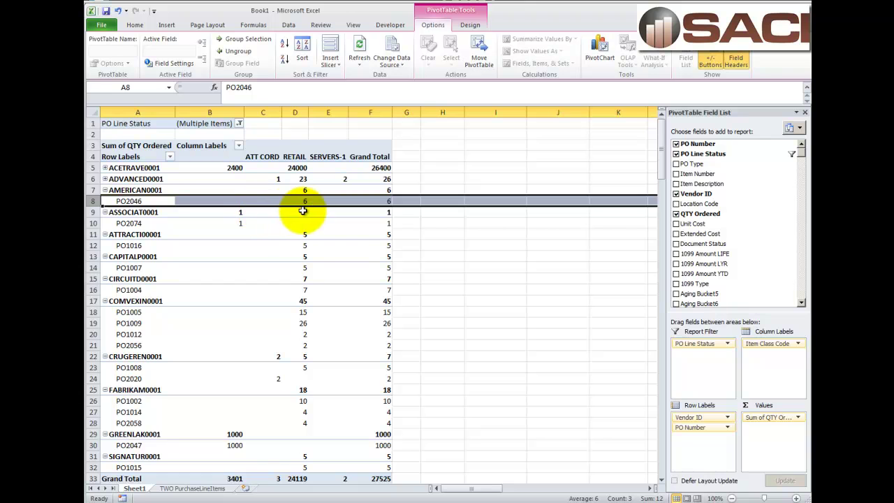
pyautogui.moveTo(304, 210)
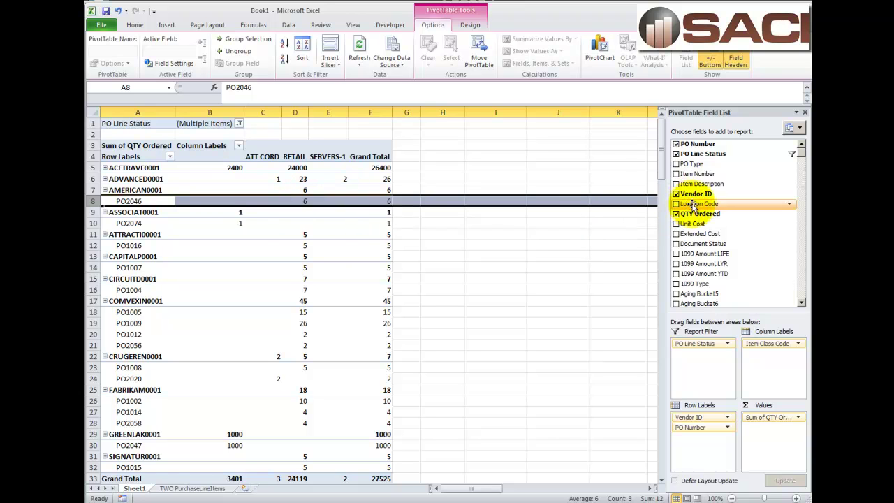
# - Put Location Code in the Report Filter area beneath PO Line Status, left at (All)
pyautogui.moveTo(693, 203); pyautogui.dragTo(704, 354)
pyautogui.click(239, 134)
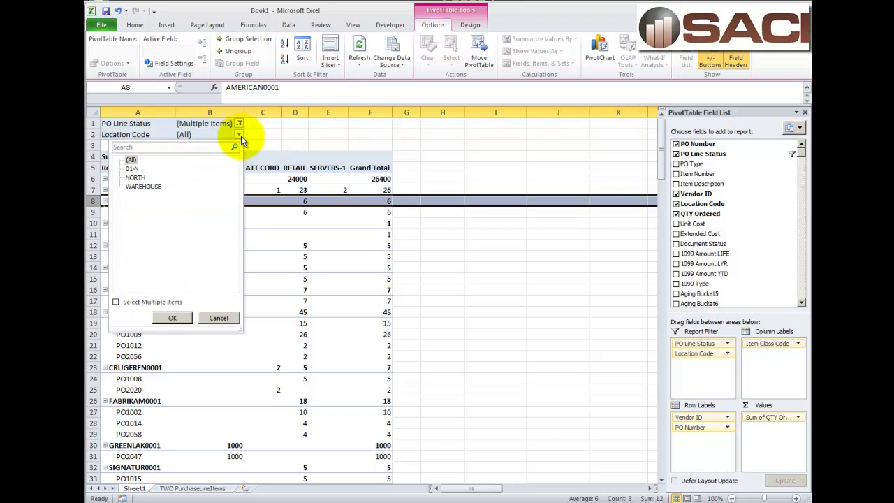
pyautogui.press('Escape')
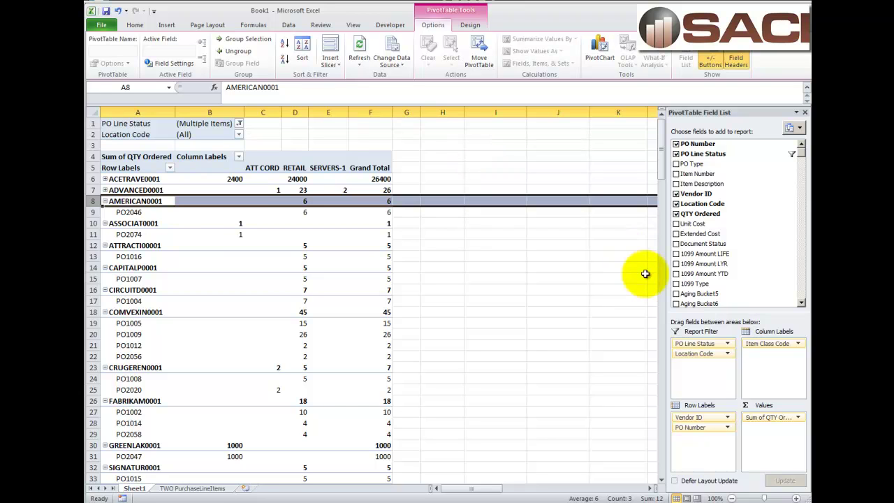
# - Place Item Number below PO Number in Row Labels, showing ACCS-HDS-2EAR's 6 units under PO2046
pyautogui.moveTo(701, 173); pyautogui.dragTo(715, 433)
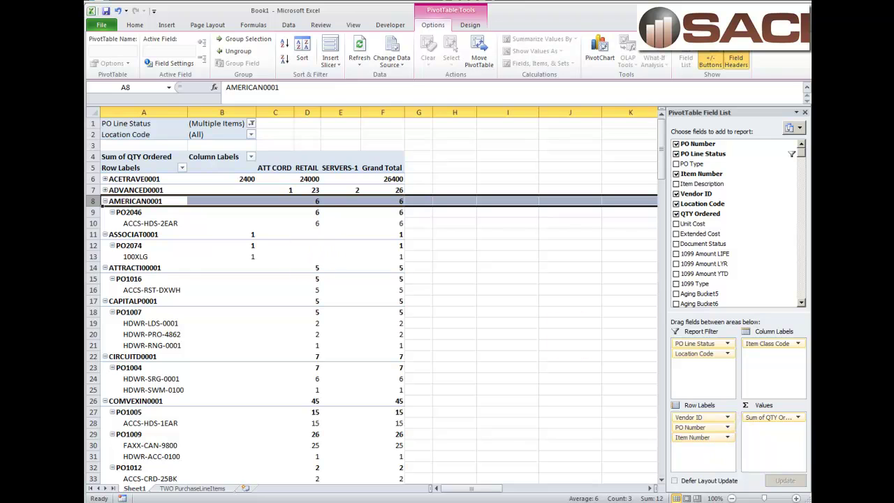
pyautogui.click(126, 213)
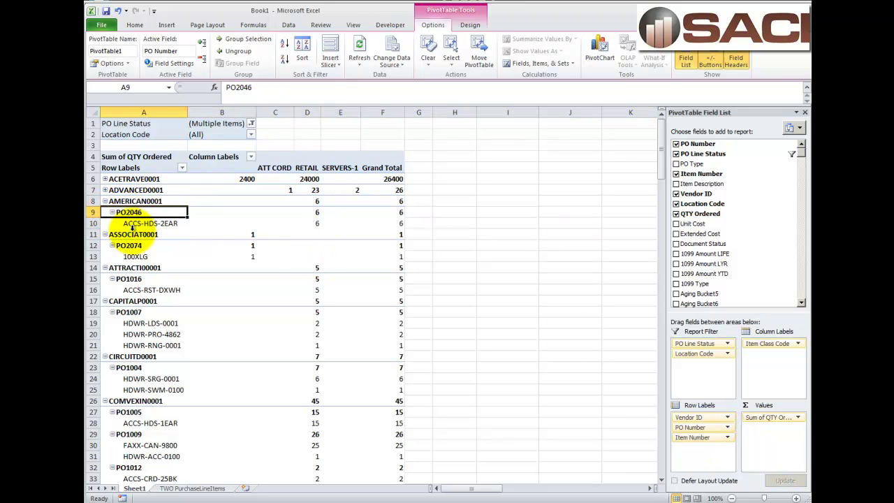
pyautogui.click(141, 223)
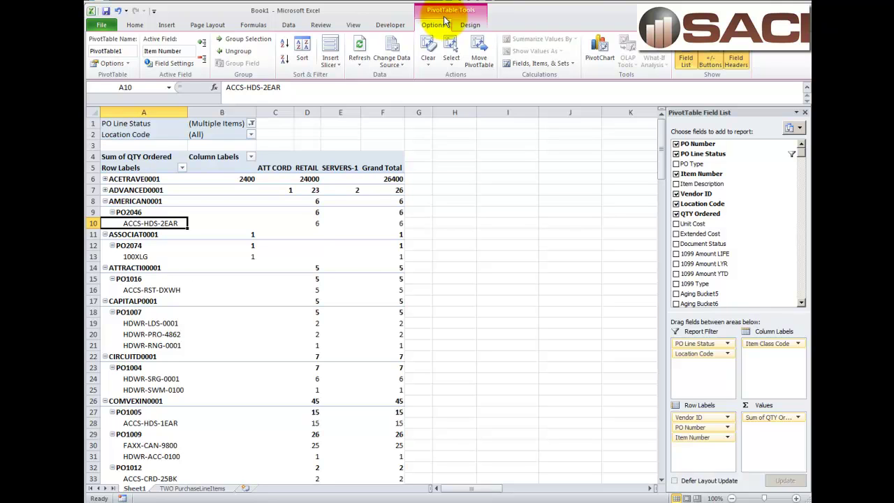
# - Collapse the Item Number and PO Number levels so only vendor rows remain
pyautogui.click(203, 62)
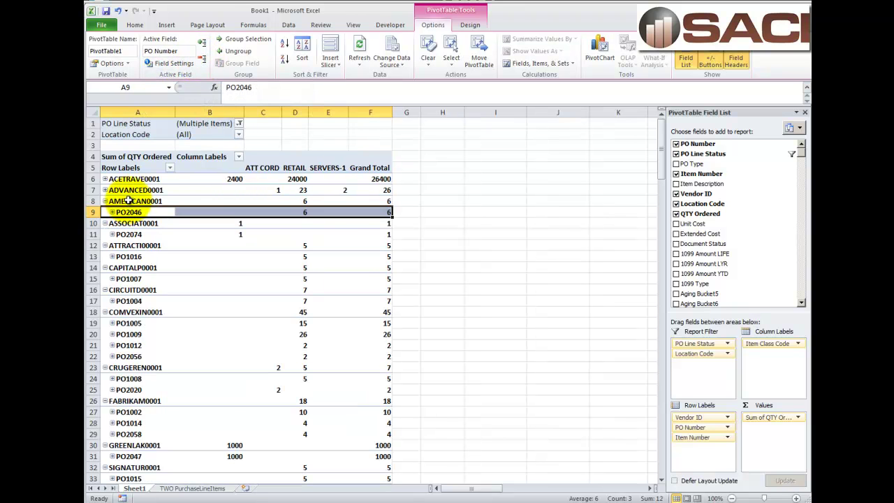
pyautogui.click(135, 201)
pyautogui.click(201, 56)
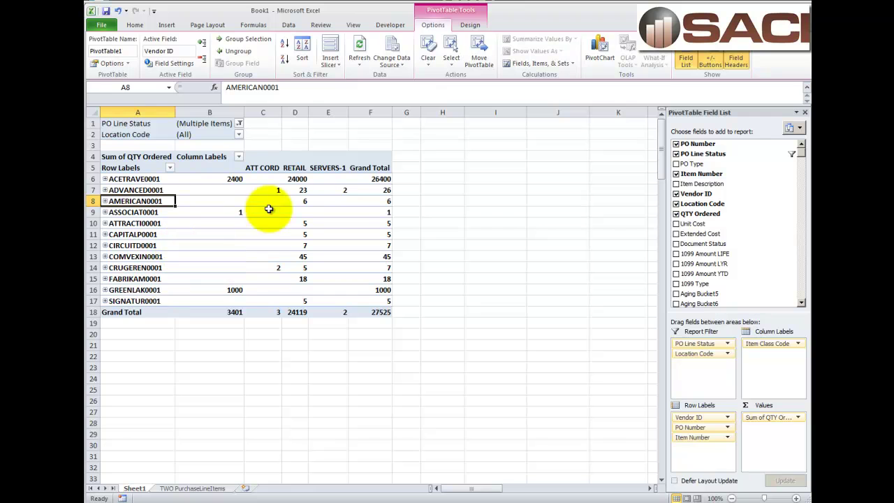
# - Switch the report layout to tabular form, giving Vendor ID, PO Number and Item Number separate columns
pyautogui.click(470, 26)
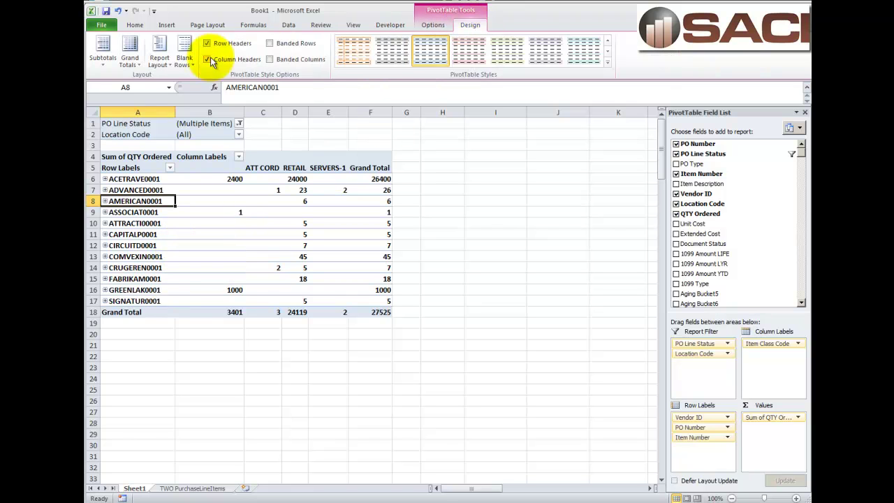
pyautogui.click(166, 64)
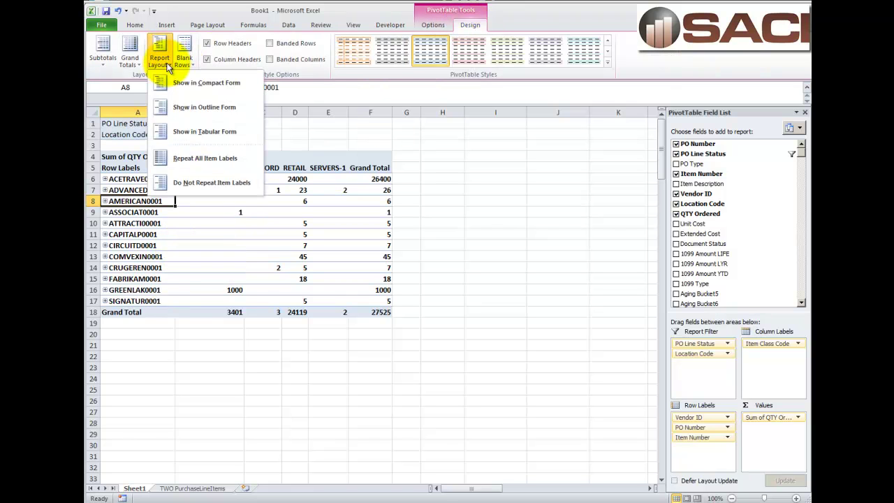
pyautogui.click(181, 130)
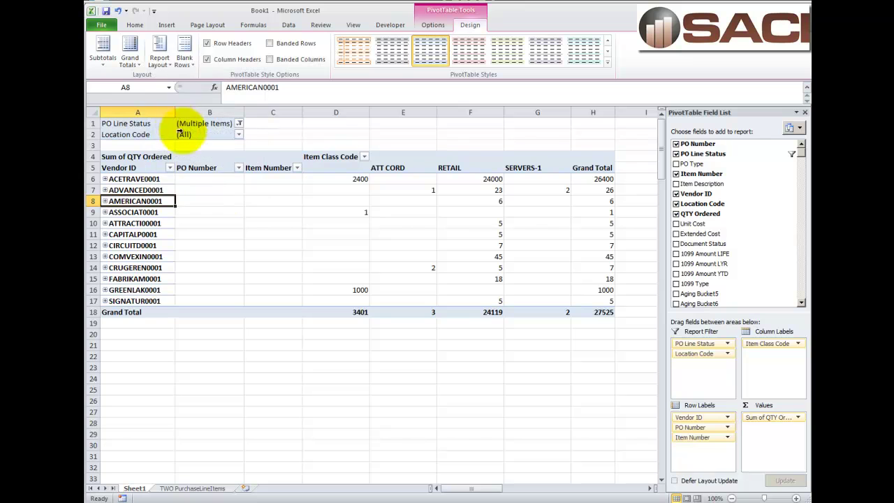
pyautogui.click(297, 168)
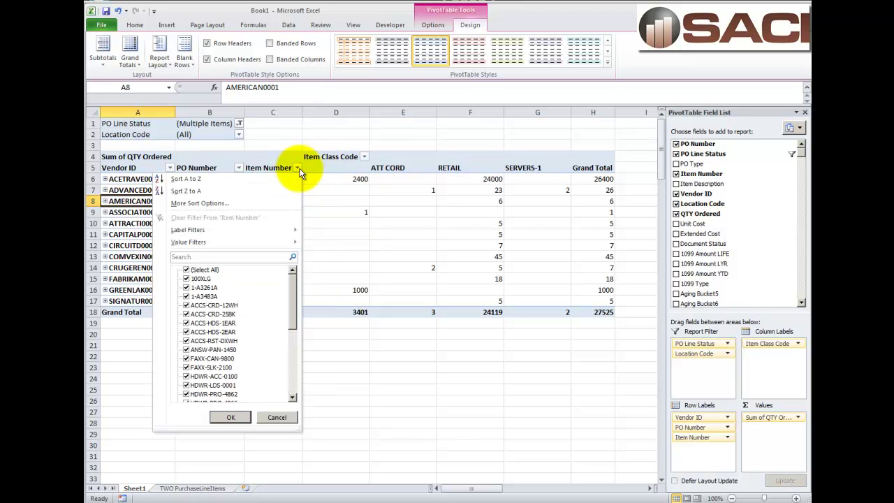
pyautogui.click(187, 269)
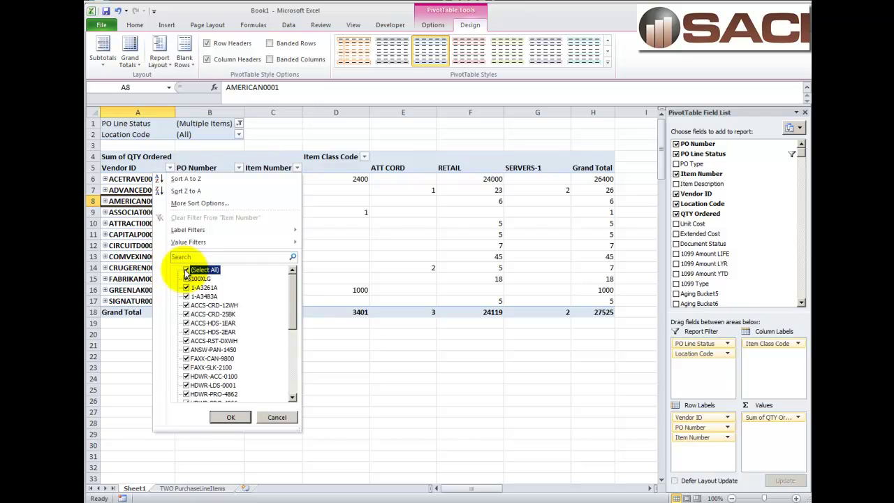
pyautogui.click(187, 305)
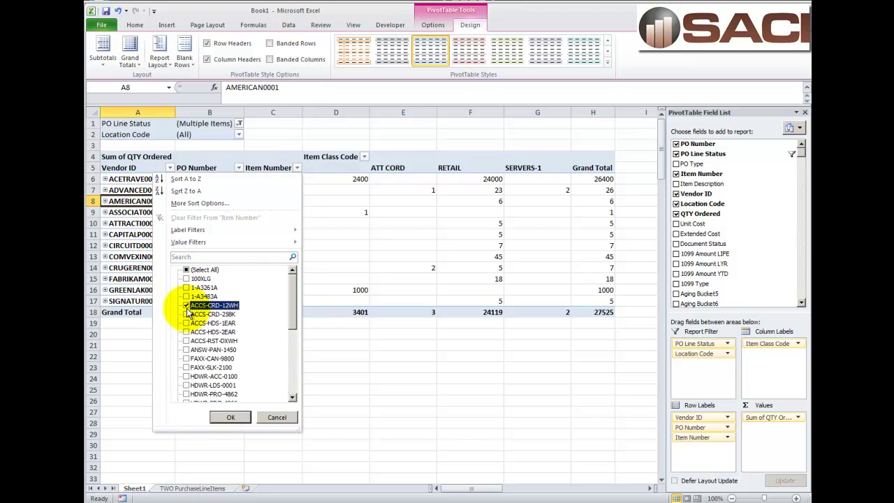
pyautogui.click(225, 417)
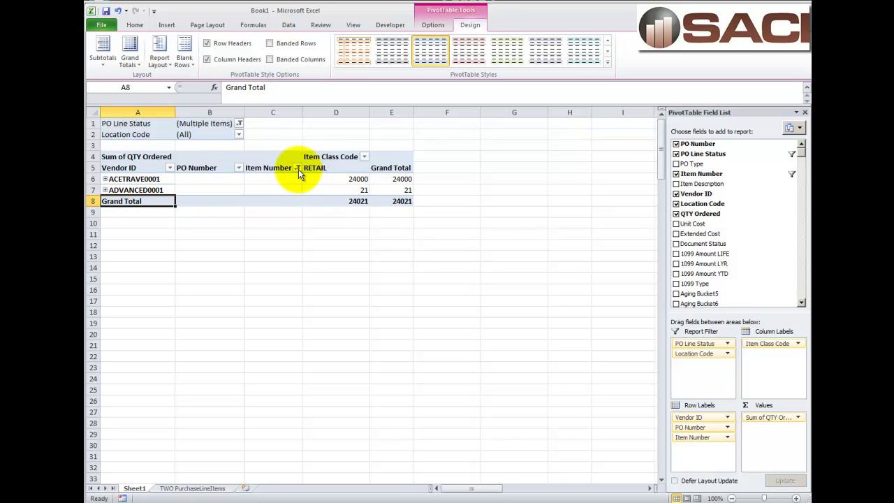
pyautogui.click(104, 190)
pyautogui.click(180, 202)
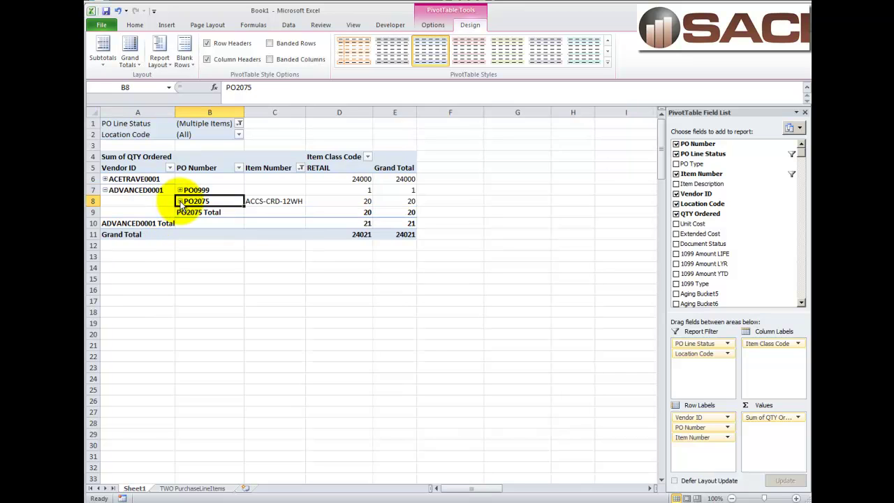
pyautogui.click(301, 167)
pyautogui.click(187, 270)
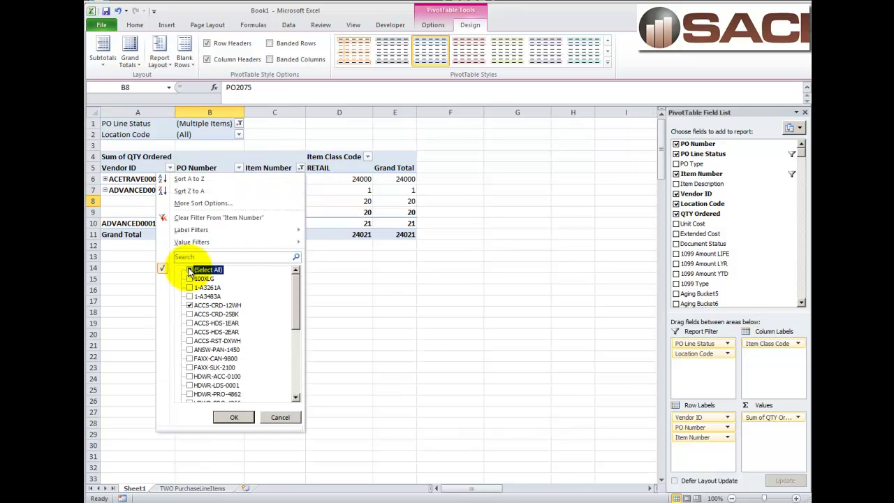
pyautogui.click(234, 417)
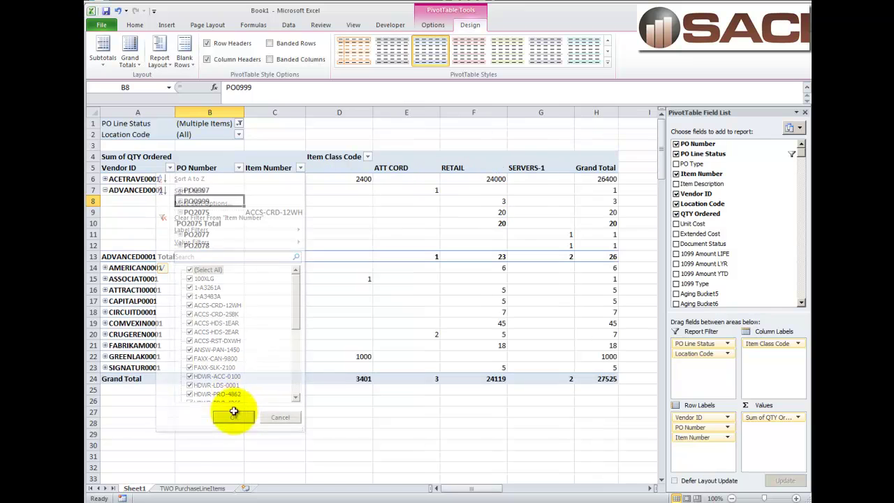
pyautogui.click(104, 190)
pyautogui.click(105, 190)
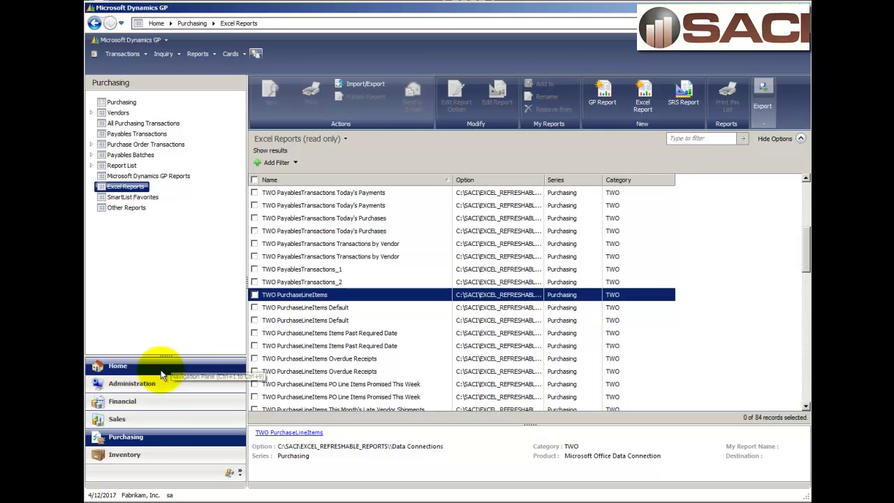
# - Go to the Purchasing area page from the navigation pane
pyautogui.click(120, 103)
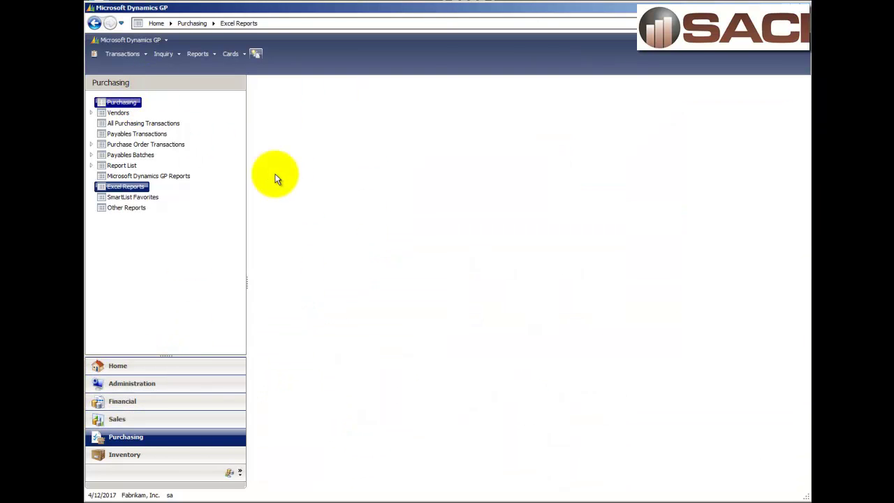
# - Start new purchase order PO2080, fill the Buyer ID from the lookup, and date it 6/1/2017
pyautogui.click(305, 120)
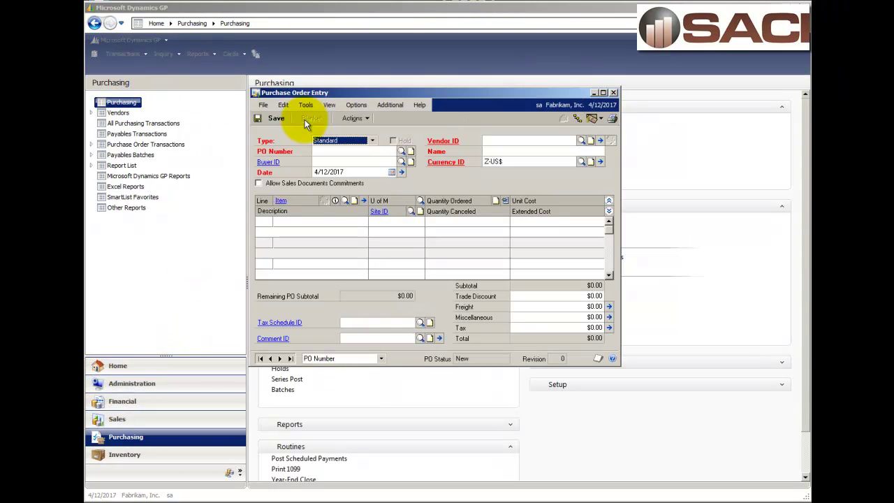
pyautogui.press('Tab')
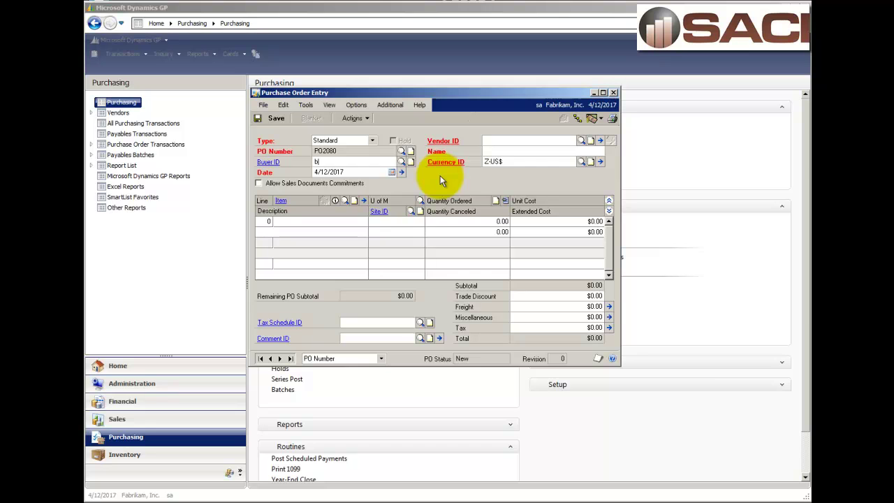
pyautogui.hotkey('ctrl', 'q')
pyautogui.click(561, 311)
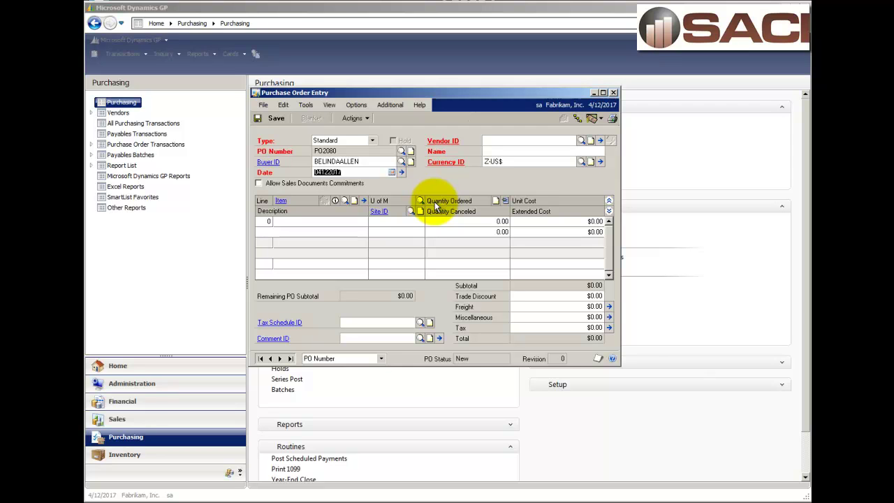
pyautogui.write('060117')
pyautogui.press('Tab')
pyautogui.press('Tab')
# - Set the order's vendor to AMERICAN0001 using the vendor lookup
pyautogui.write('AM')
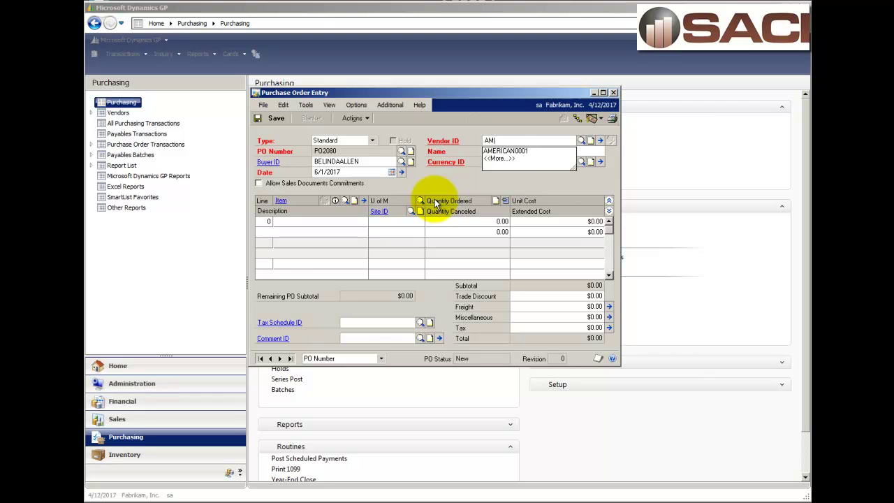
pyautogui.hotkey('ctrl', 'l')
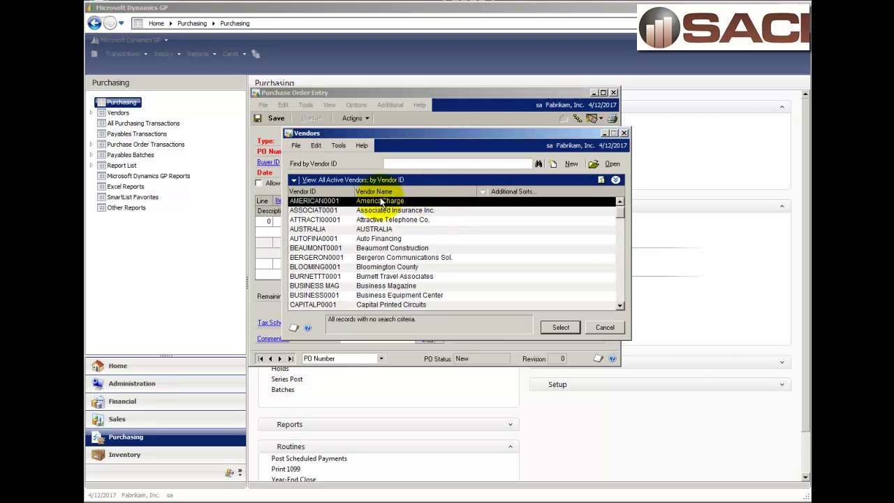
pyautogui.doubleClick(381, 201)
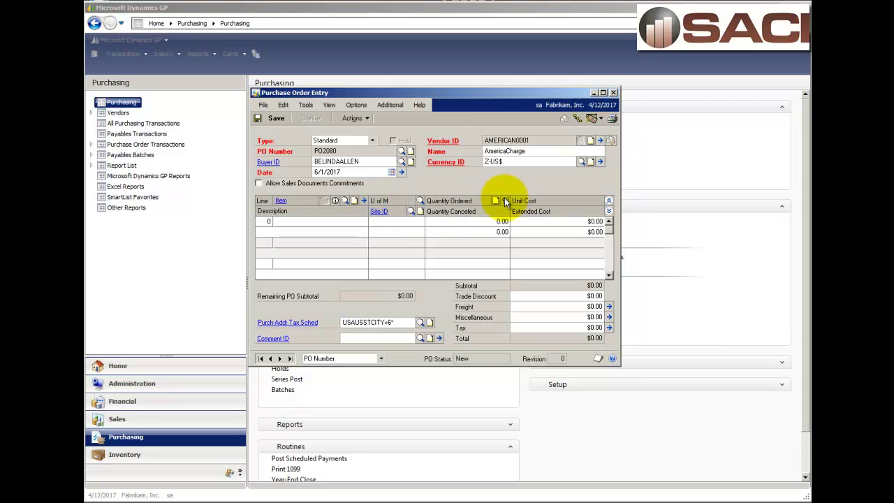
# - Display vendor item numbers and add 24 of PHON-BUS-1244 as the first PO line
pyautogui.click(322, 105)
pyautogui.moveTo(356, 105)
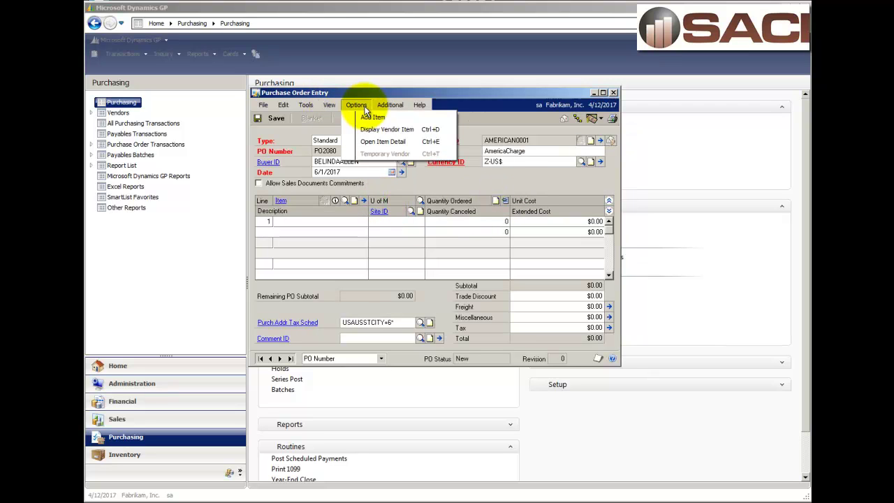
pyautogui.click(376, 126)
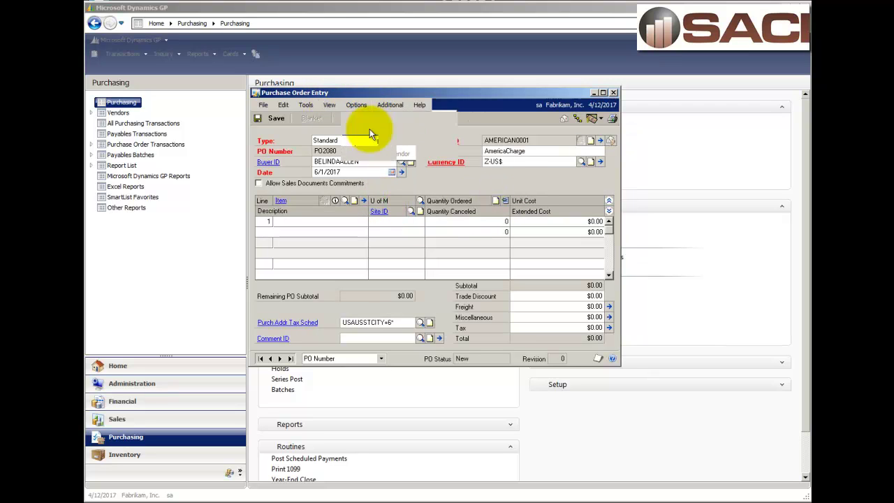
pyautogui.click(344, 200)
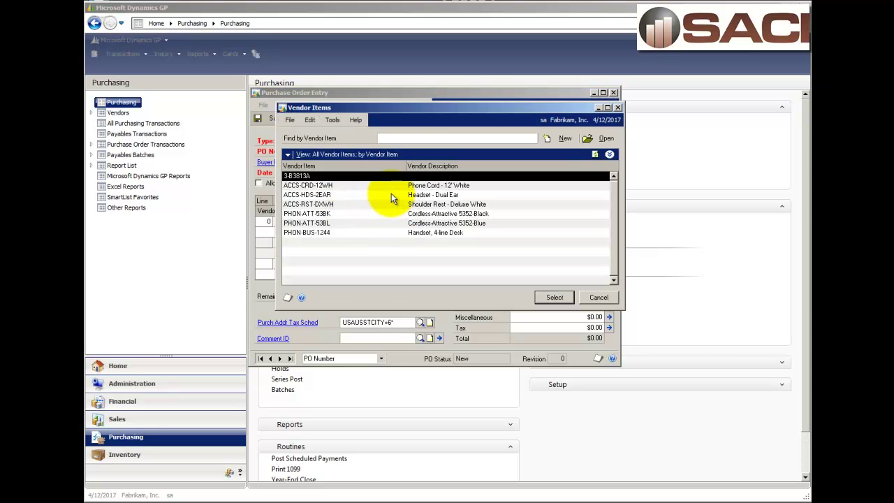
pyautogui.doubleClick(390, 232)
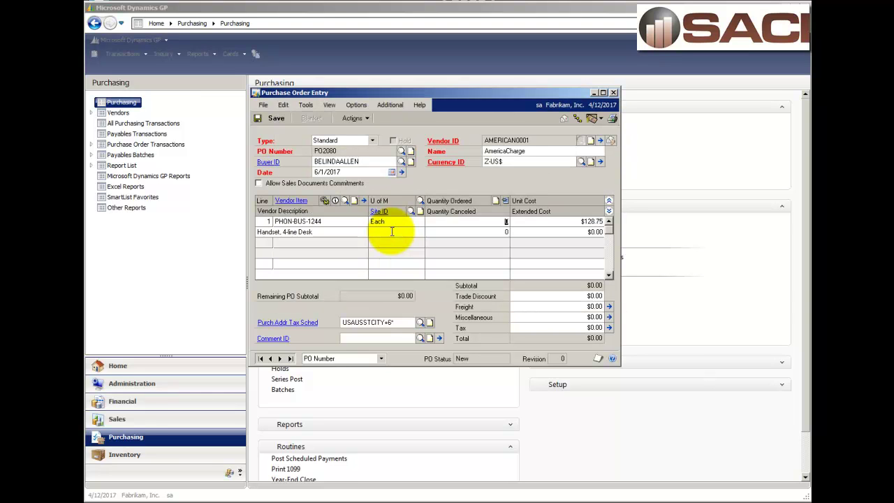
pyautogui.write('24')
pyautogui.press('Tab')
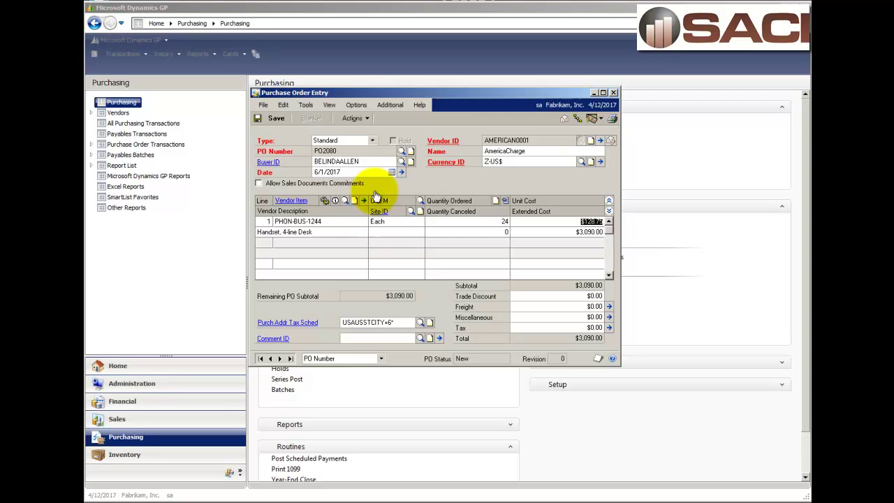
# - Assign a Site ID to the line, add that site for the item, then save and close PO2080
pyautogui.click(269, 118)
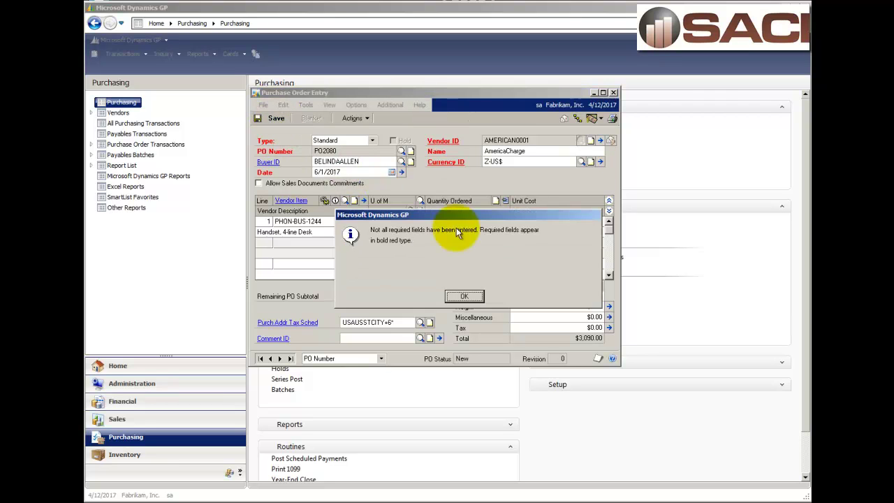
pyautogui.click(461, 296)
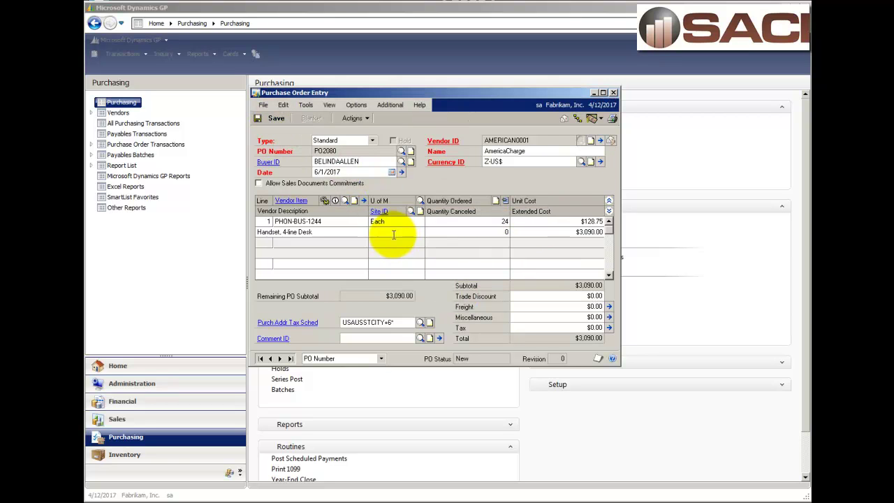
pyautogui.click(411, 211)
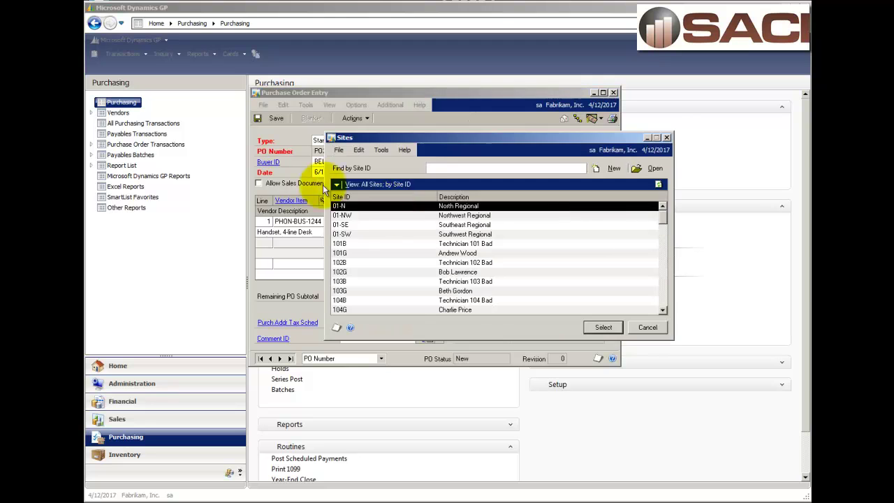
pyautogui.doubleClick(360, 205)
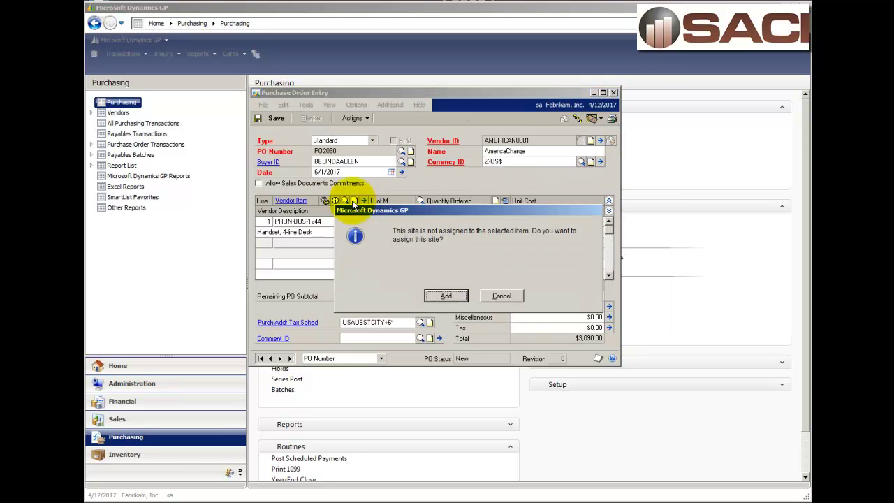
pyautogui.click(445, 295)
pyautogui.click(289, 126)
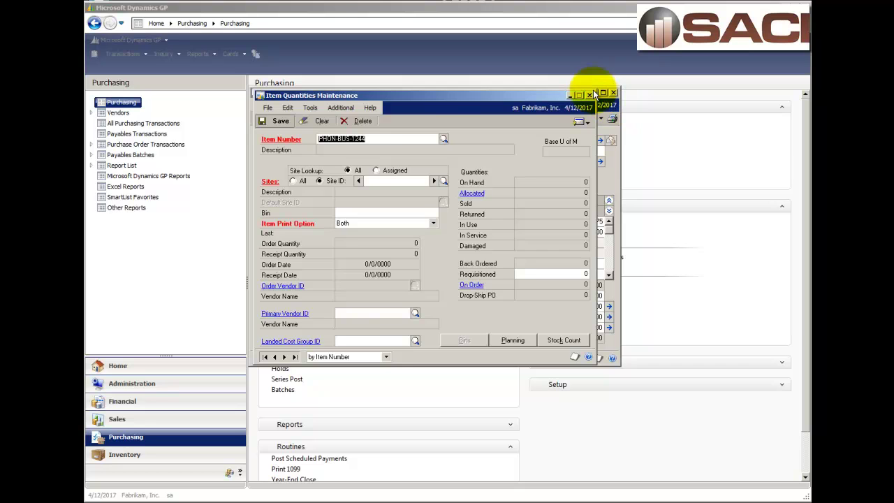
pyautogui.click(589, 94)
pyautogui.click(271, 119)
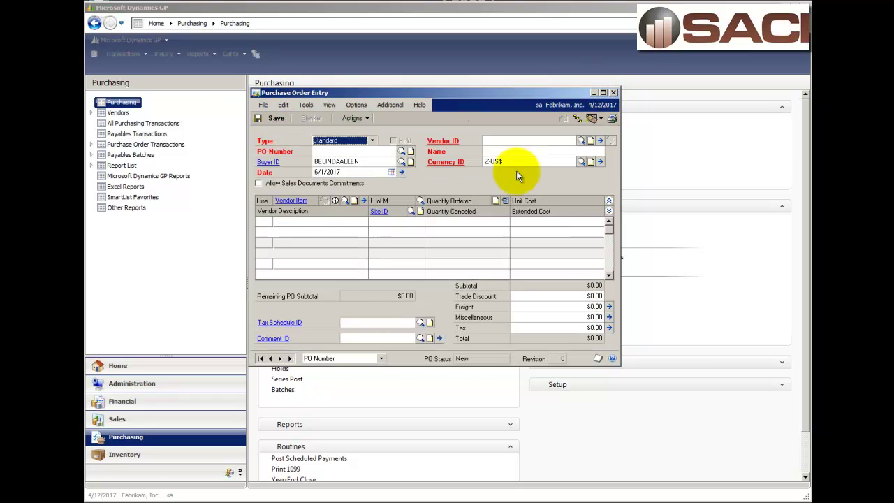
pyautogui.click(613, 92)
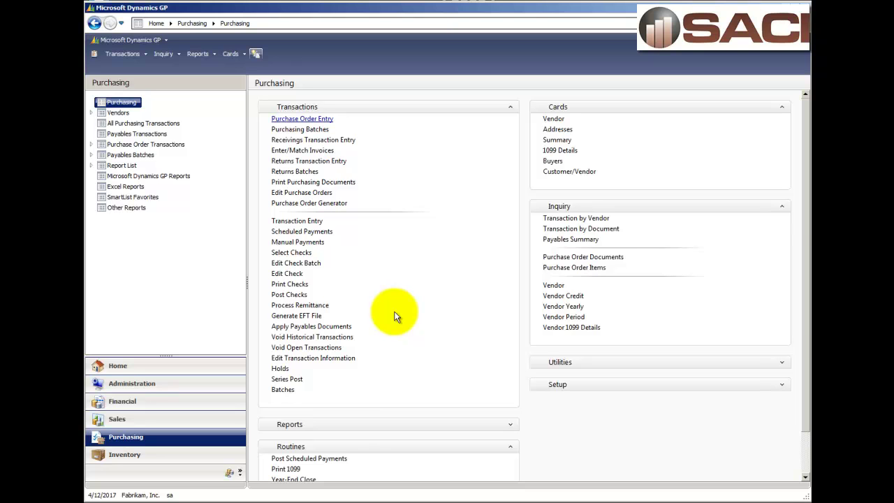
# - Switch back to Excel and view the TWO PurchaseLineItems source sheet with the Data ribbon
pyautogui.hotkey('alt', 'Tab')
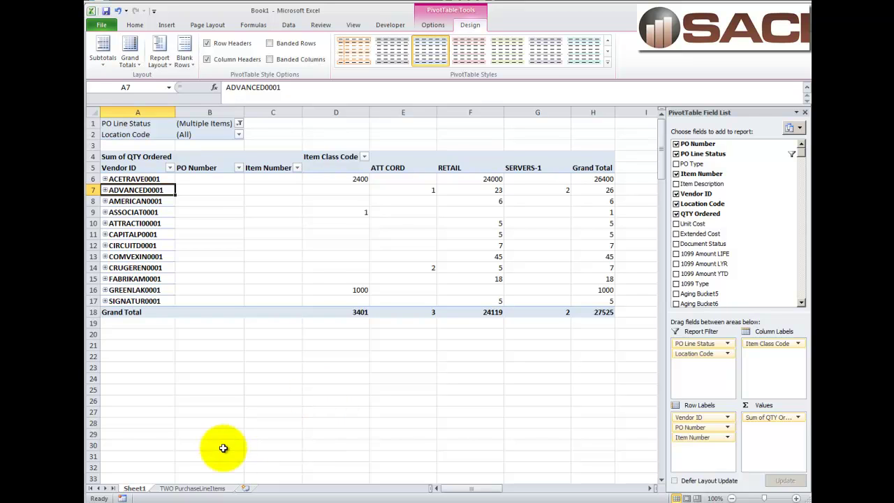
pyautogui.click(190, 488)
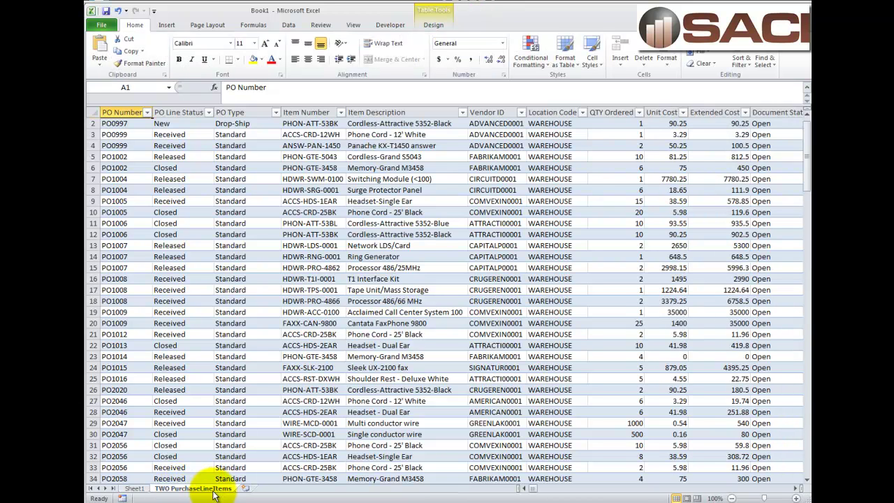
pyautogui.click(290, 26)
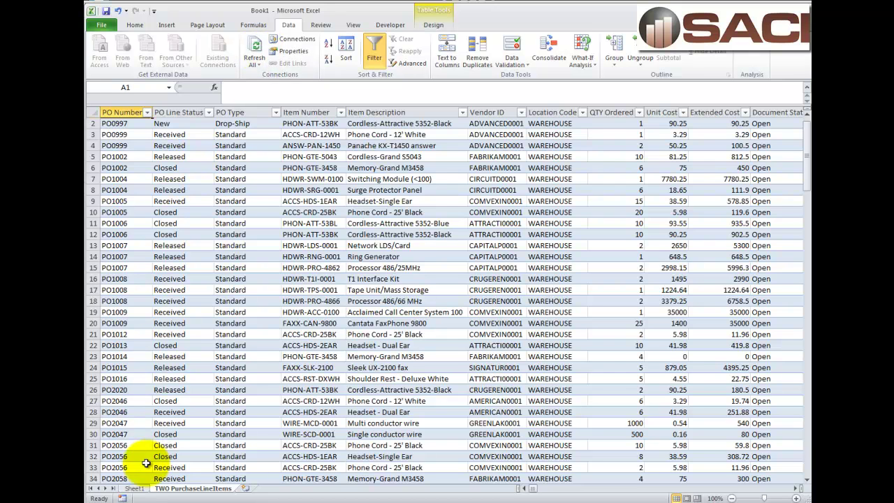
# - Refresh All from Sheet1 and expand AMERICAN0001 to reveal PO2080 with 24 PHON-BUS-1244 units
pyautogui.click(133, 489)
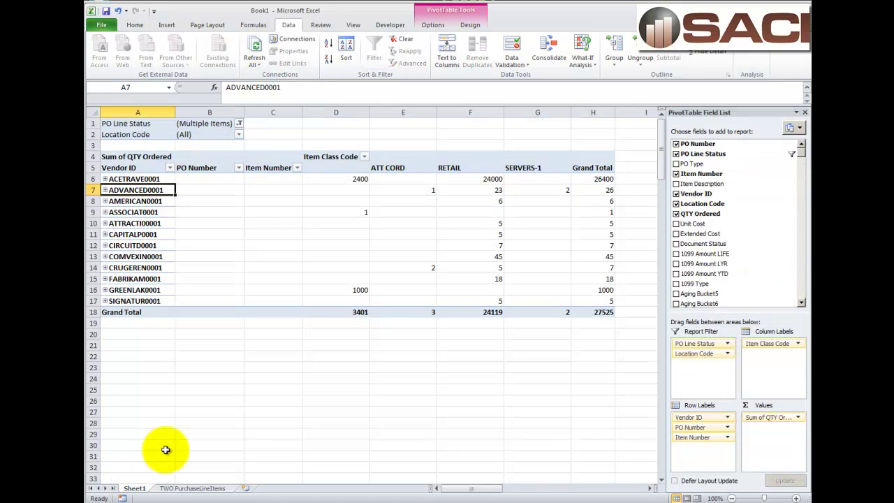
pyautogui.click(256, 46)
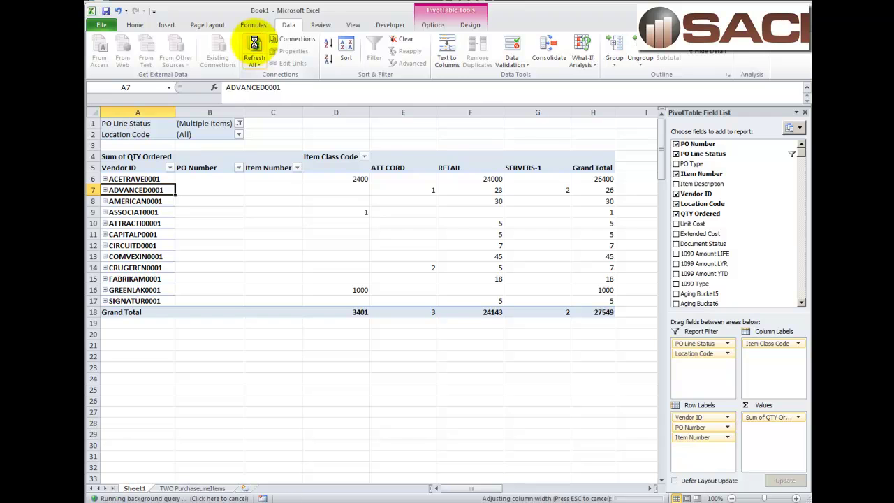
pyautogui.click(105, 201)
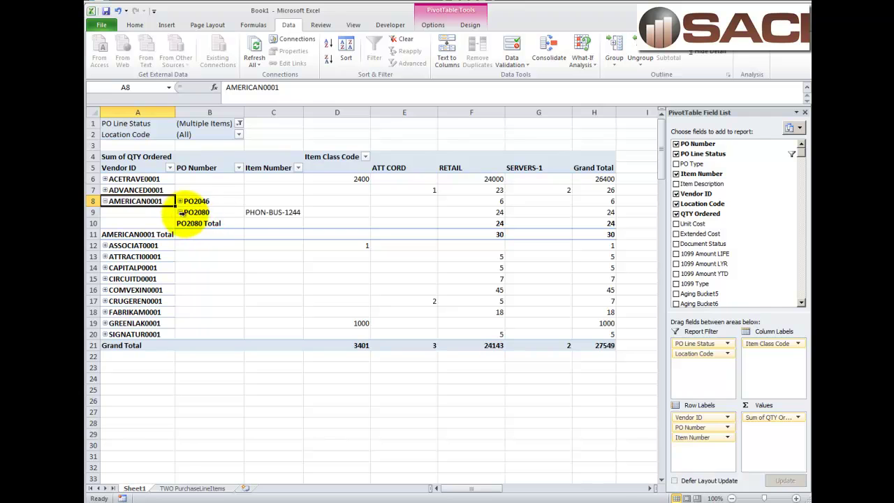
pyautogui.click(247, 213)
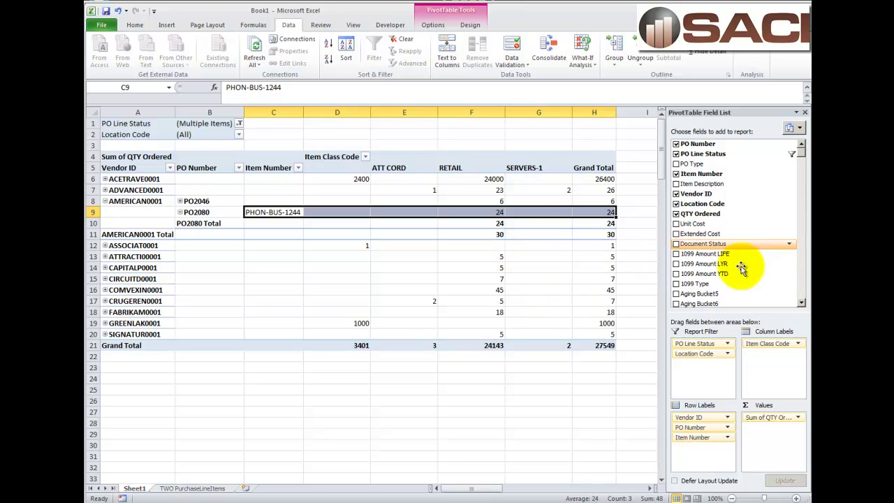
# - Drag Buyer ID into Report Filter and set it to PO2080's buyer, leaving a grand total of 25
pyautogui.click(800, 294)
pyautogui.click(801, 296)
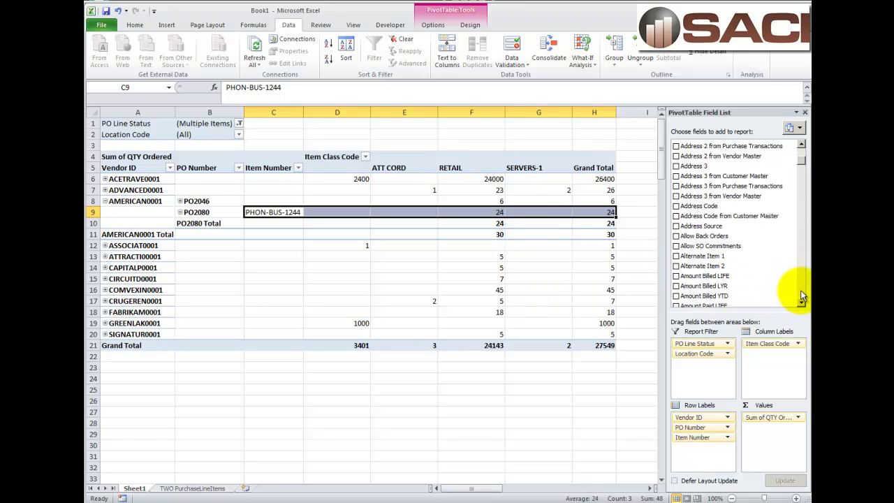
pyautogui.click(801, 296)
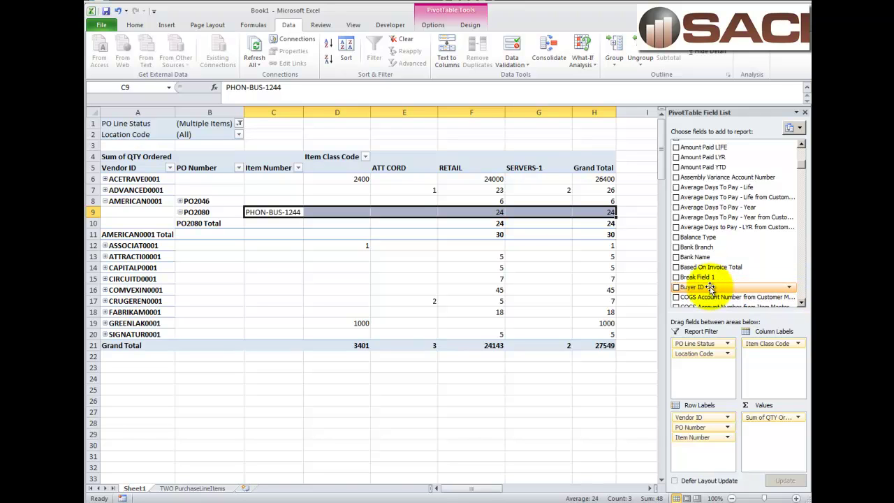
pyautogui.moveTo(709, 287); pyautogui.dragTo(704, 364)
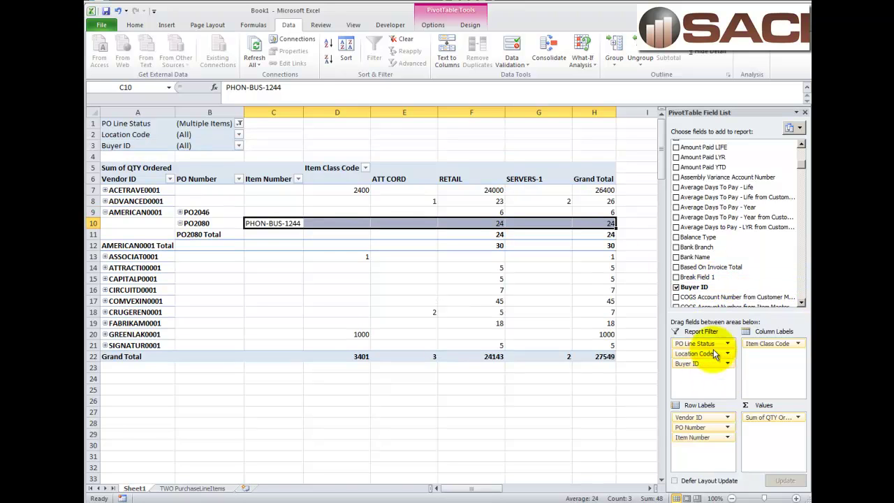
pyautogui.click(239, 147)
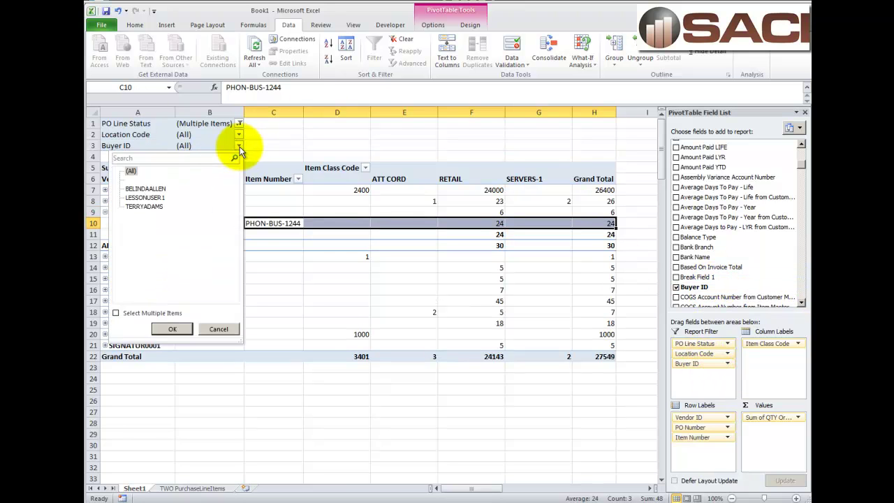
pyautogui.click(146, 189)
pyautogui.click(176, 329)
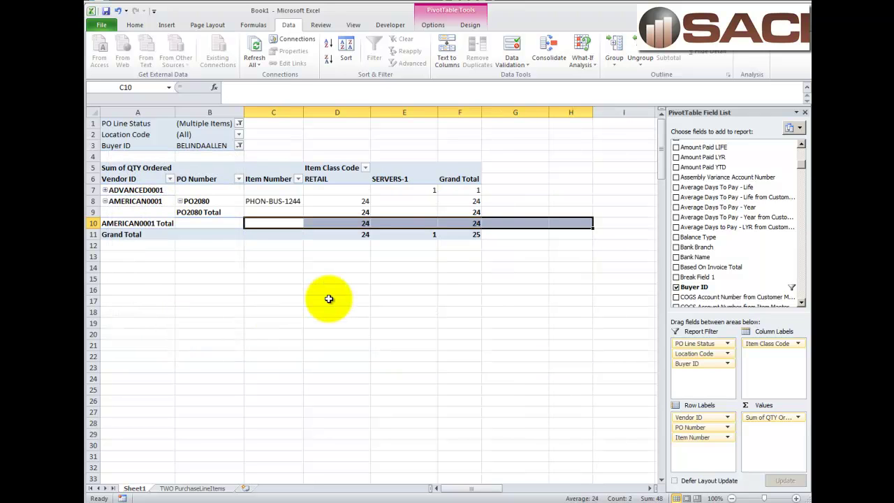